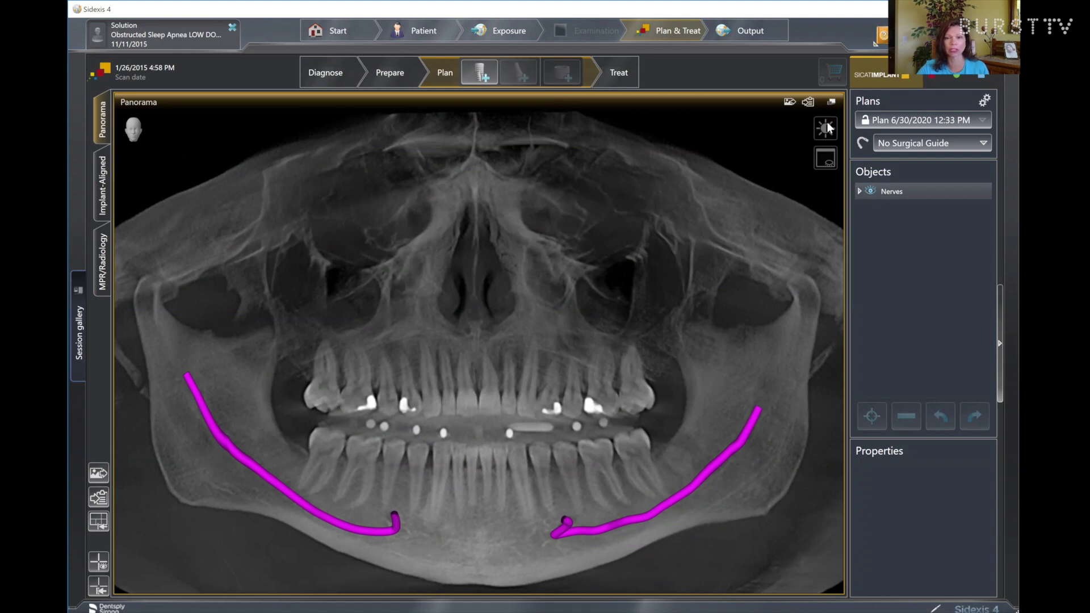
Switch from the enlarged panorama to a full-size cross-sectional view and examine the slices along the marked nerve up to the mental foramen.
{"action": "left_click", "coordinate": [832, 103]}
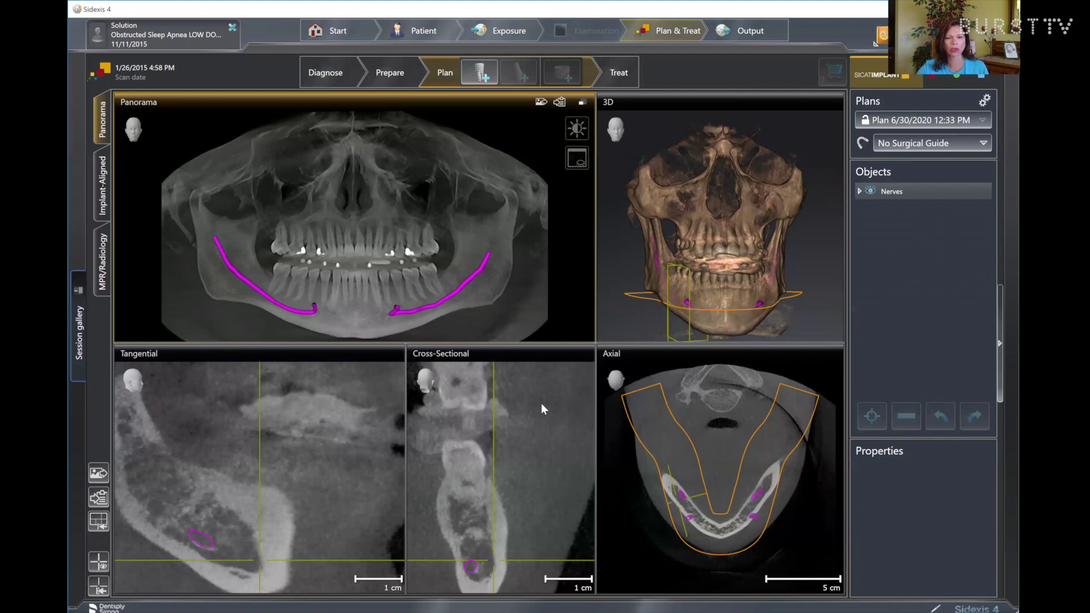
{"action": "left_click", "coordinate": [583, 354]}
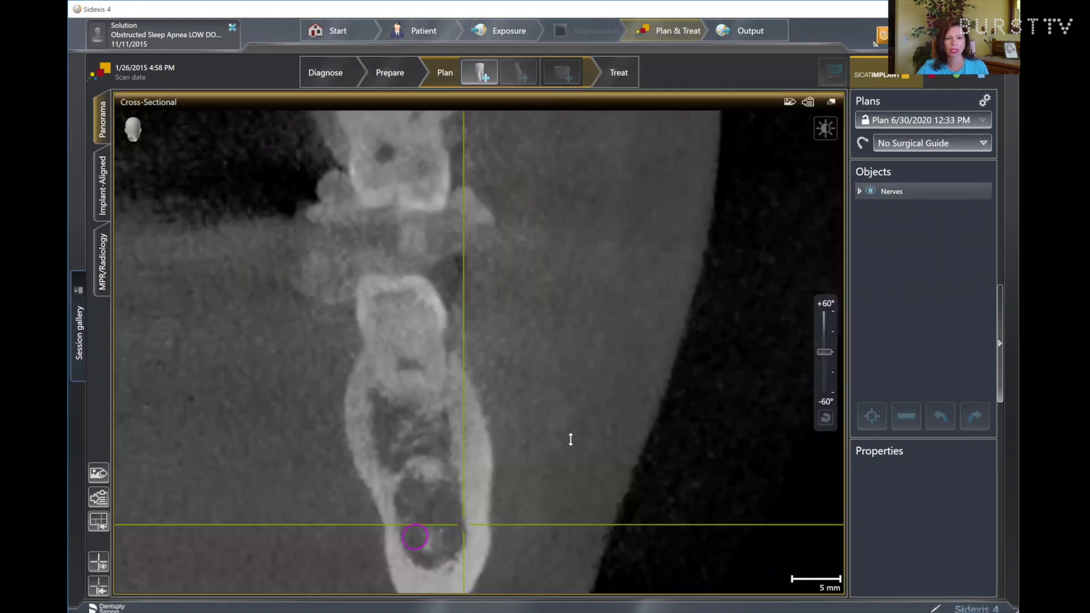
{"action": "scroll", "coordinate": [571, 440], "scroll_direction": "down", "scroll_amount": 5}
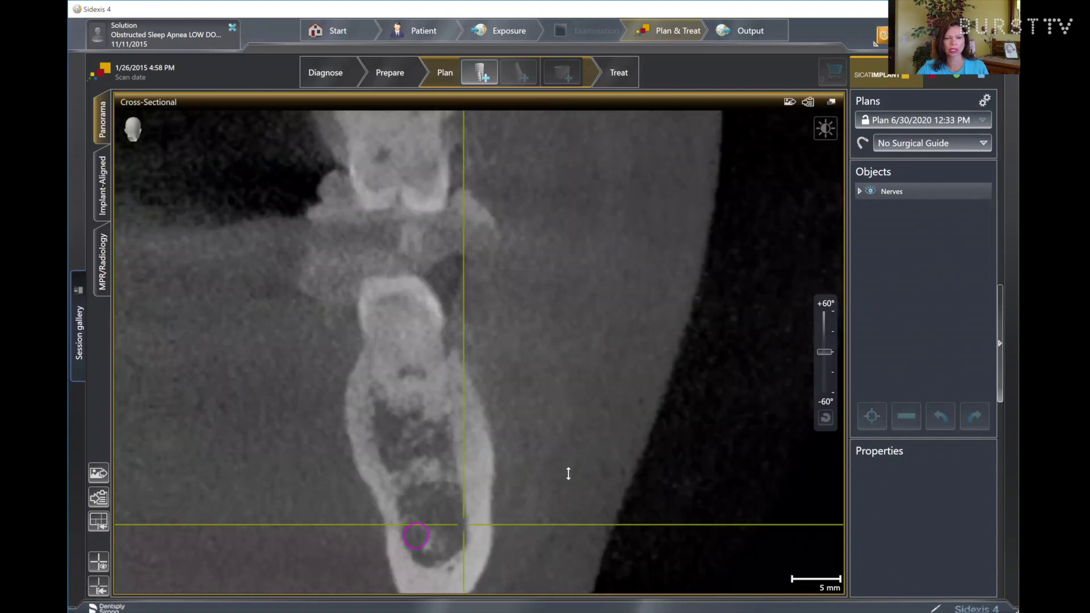
{"action": "scroll", "coordinate": [569, 473], "scroll_direction": "down", "scroll_amount": 6}
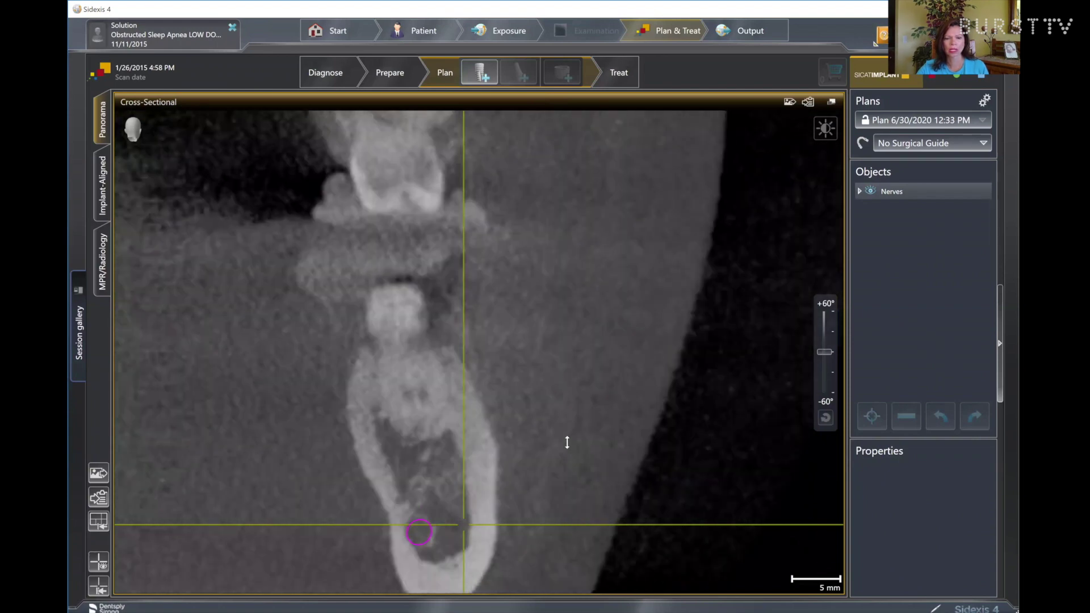
{"action": "scroll", "coordinate": [567, 443], "scroll_direction": "down", "scroll_amount": 6}
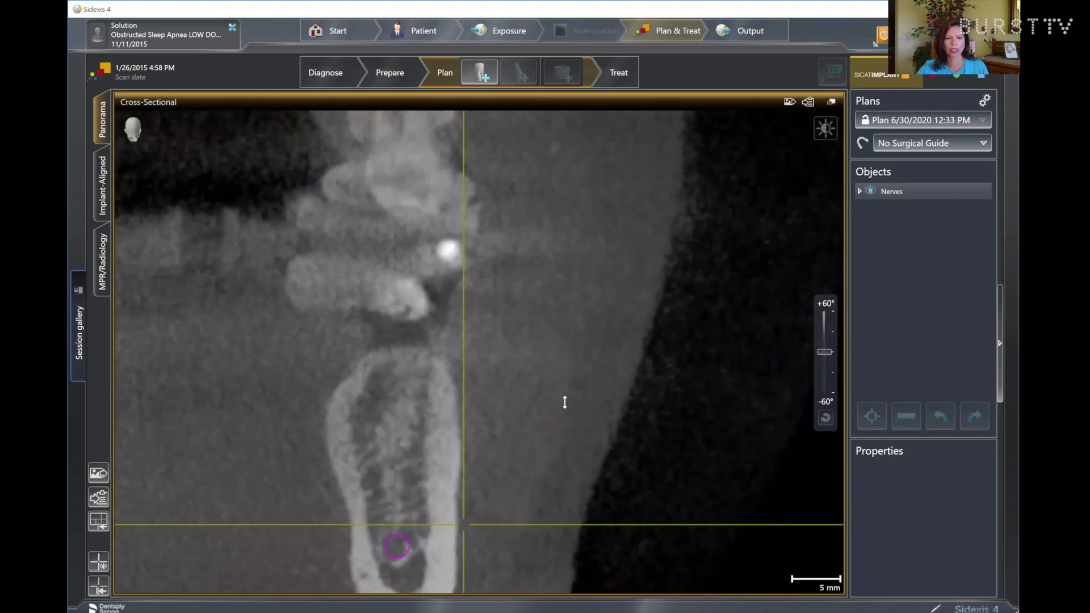
{"action": "scroll", "coordinate": [562, 387], "scroll_direction": "down", "scroll_amount": 3}
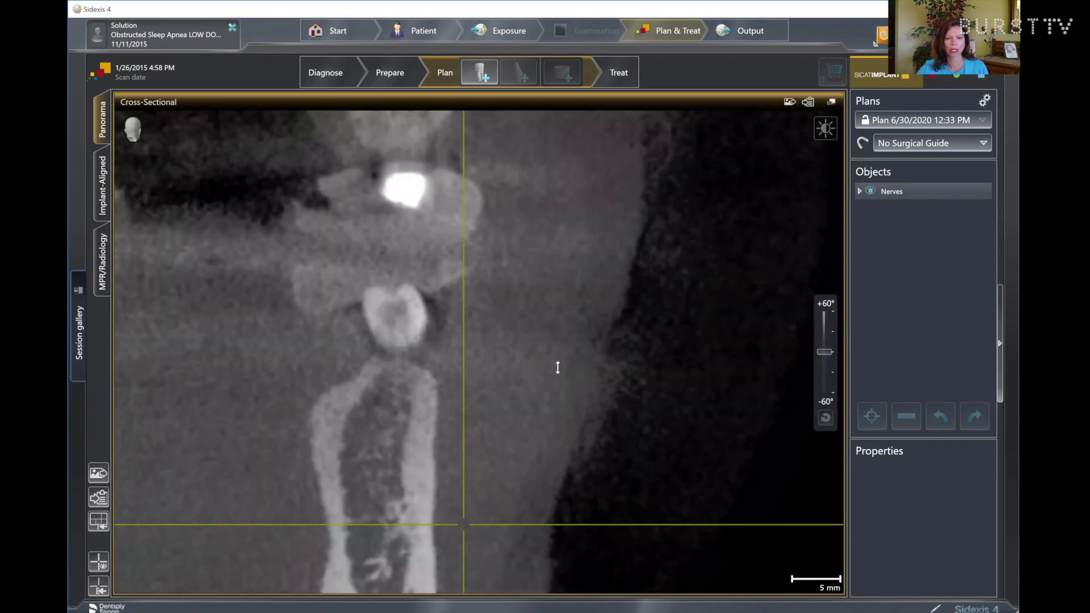
{"action": "scroll", "coordinate": [558, 377], "scroll_direction": "down", "scroll_amount": 2}
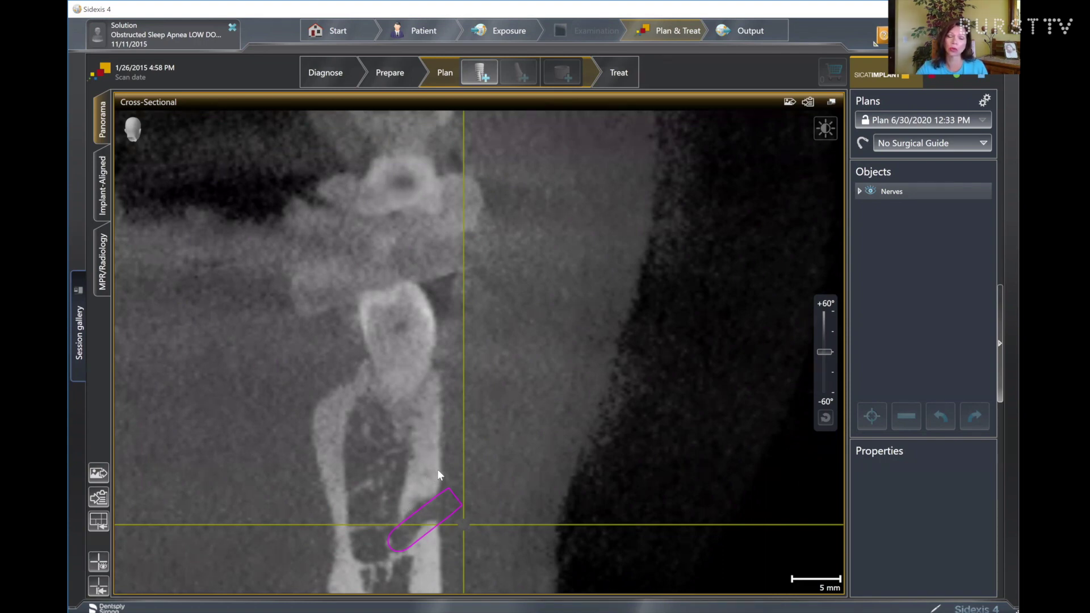
Follow the marked nerve canal through the cross-sectional slices from the mental foramen back past the molars into the ramus.
{"action": "scroll", "coordinate": [443, 459], "scroll_direction": "down", "scroll_amount": 5}
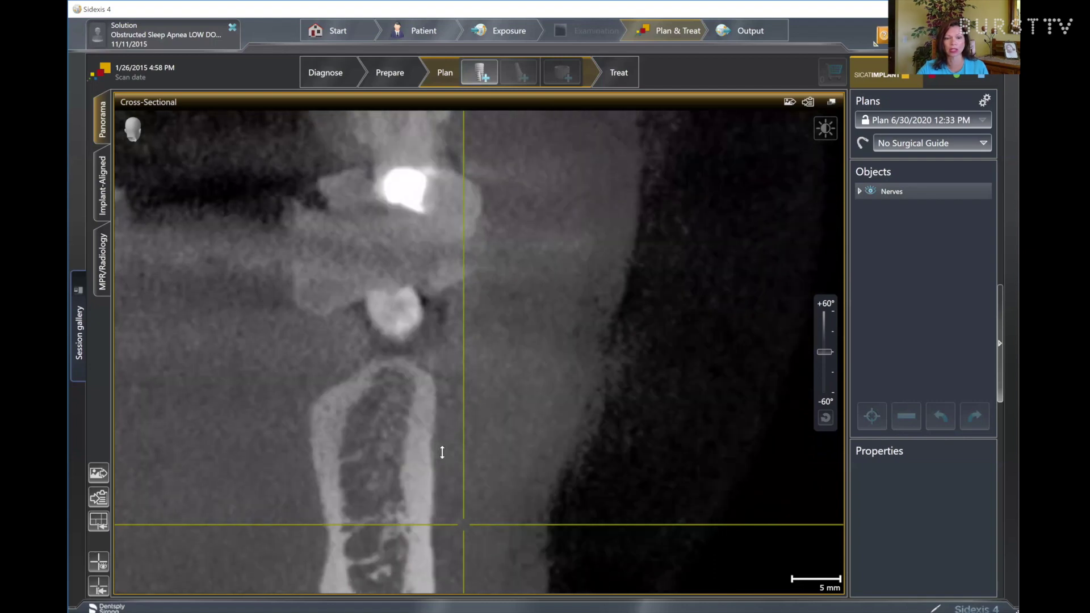
{"action": "scroll", "coordinate": [442, 457], "scroll_direction": "down", "scroll_amount": 6}
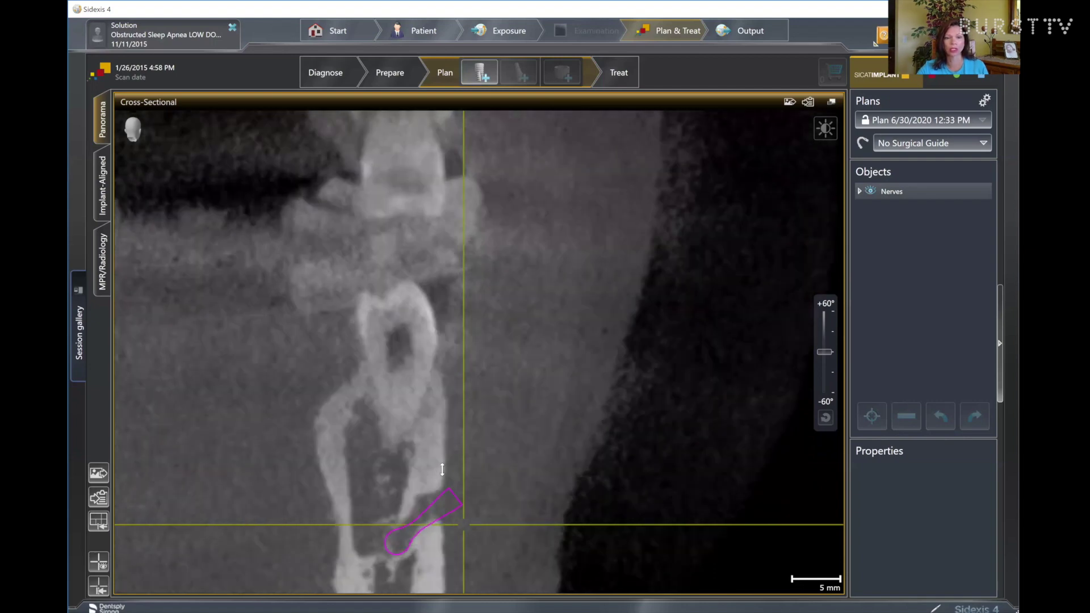
{"action": "scroll", "coordinate": [442, 478], "scroll_direction": "down", "scroll_amount": 6}
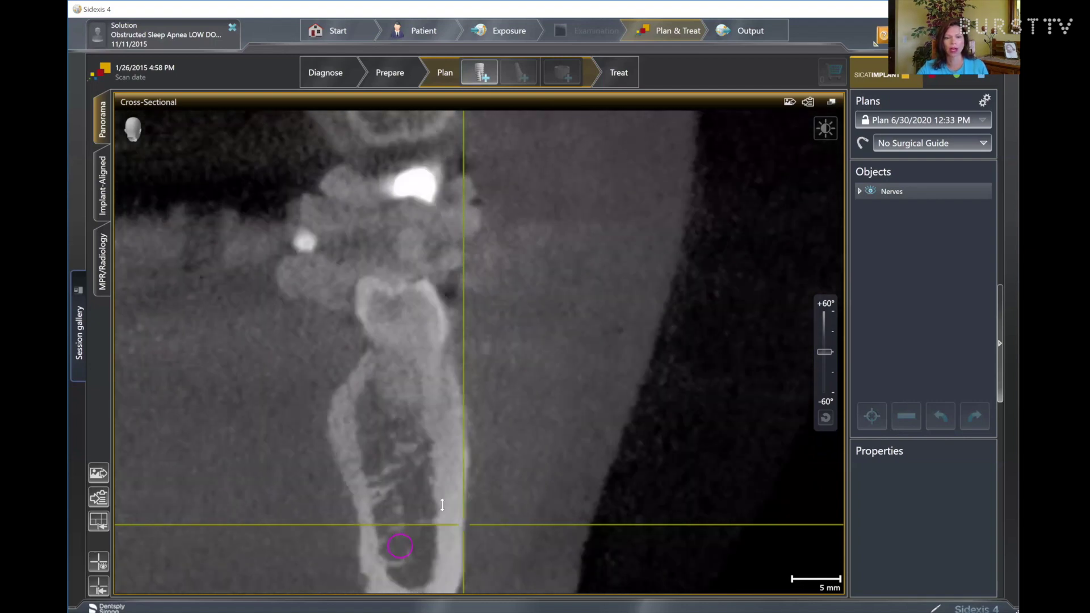
{"action": "scroll", "coordinate": [443, 512], "scroll_direction": "down", "scroll_amount": 6}
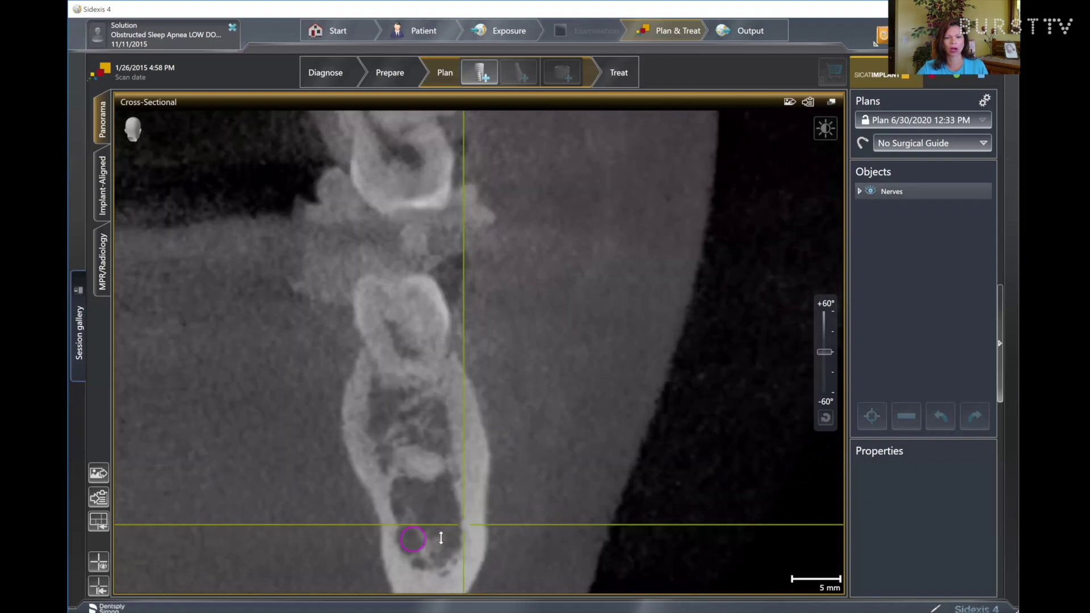
{"action": "scroll", "coordinate": [441, 543], "scroll_direction": "down", "scroll_amount": 6}
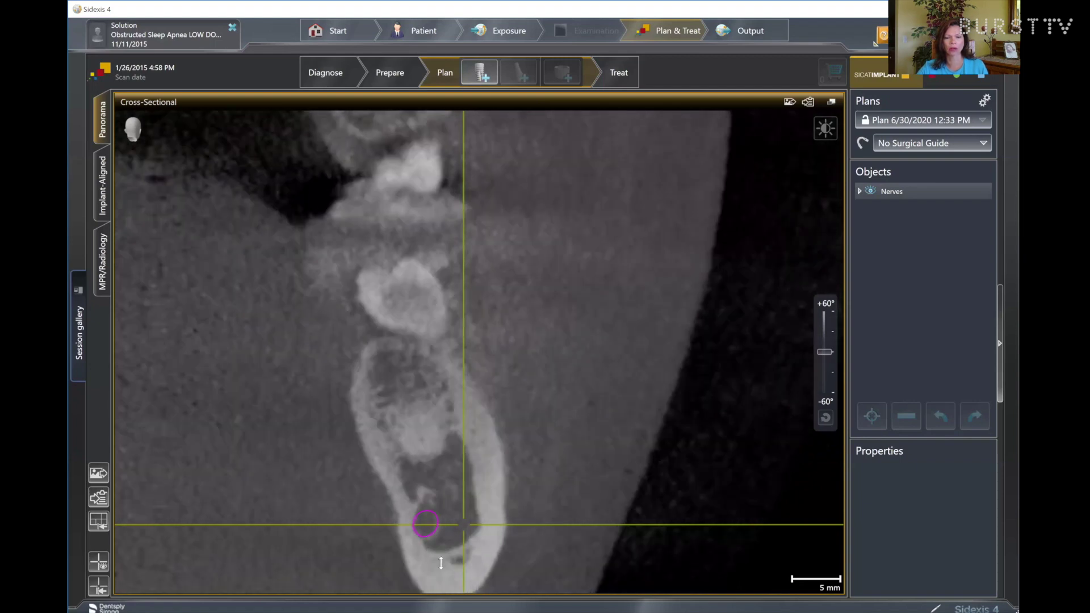
{"action": "scroll", "coordinate": [441, 571], "scroll_direction": "down", "scroll_amount": 5}
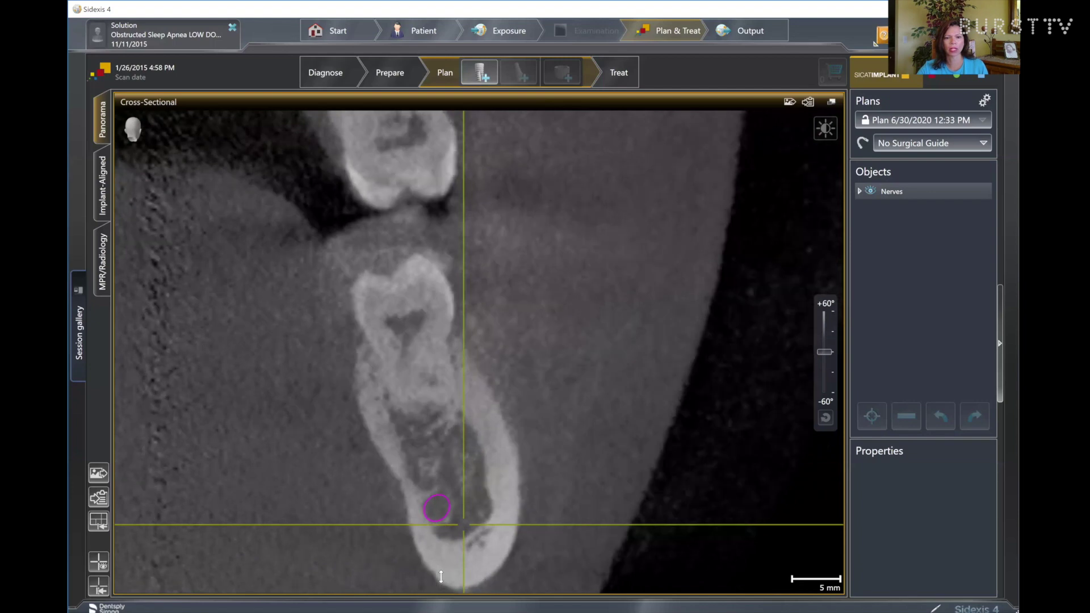
{"action": "scroll", "coordinate": [441, 584], "scroll_direction": "down", "scroll_amount": 6}
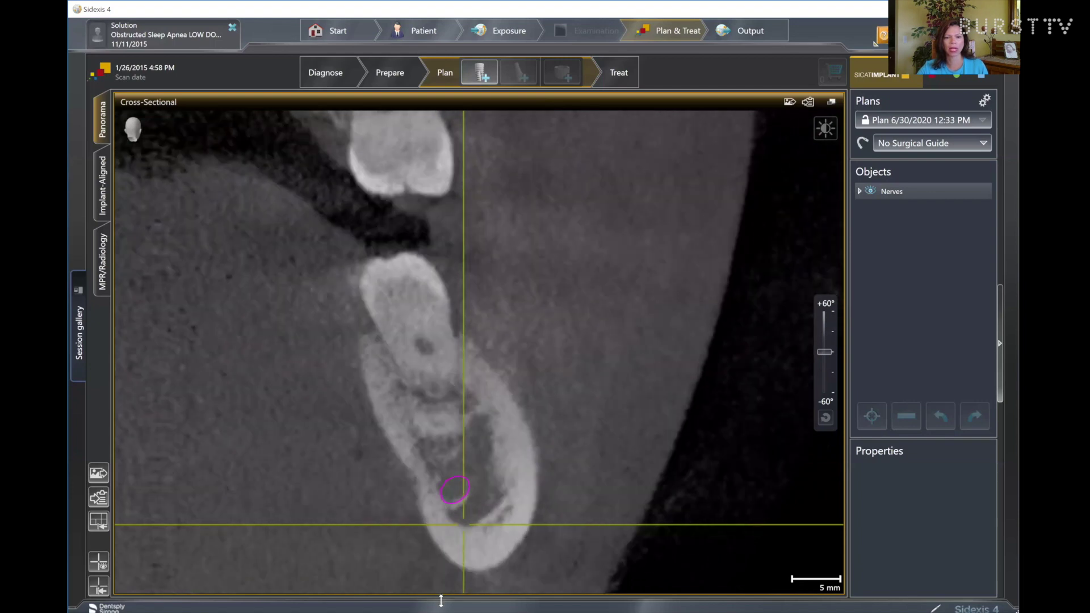
{"action": "scroll", "coordinate": [441, 596], "scroll_direction": "down", "scroll_amount": 6}
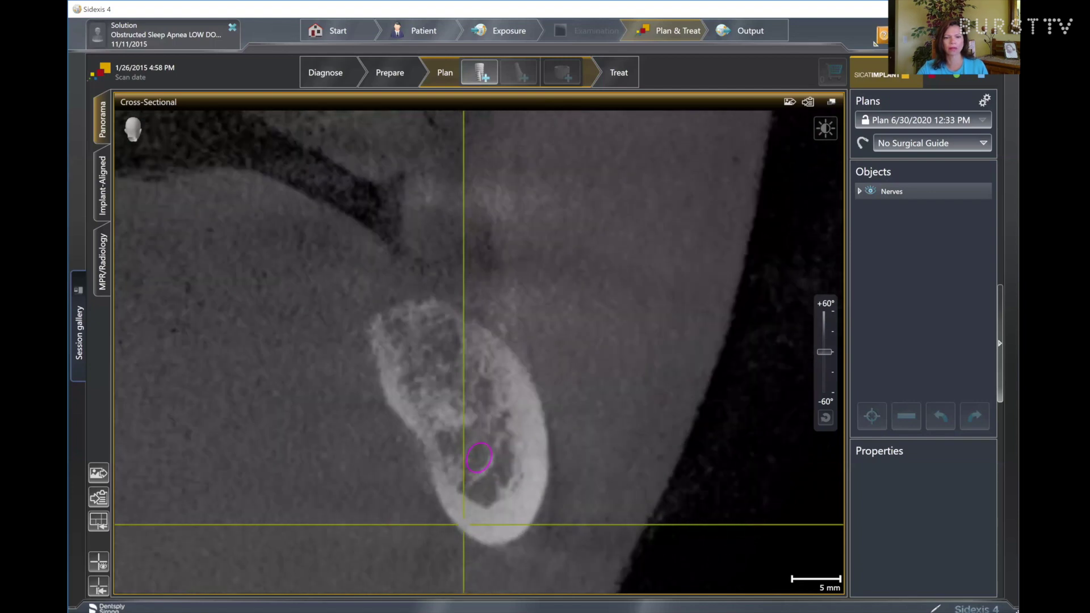
{"action": "scroll", "coordinate": [621, 430], "scroll_direction": "down", "scroll_amount": 2}
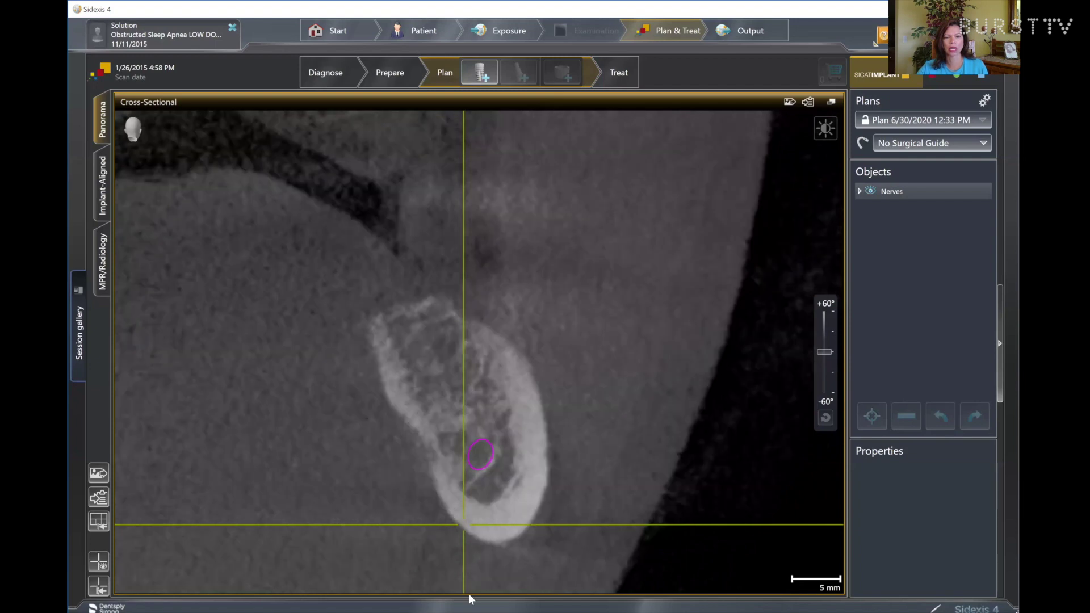
{"action": "left_click_drag", "start_coordinate": [622, 429], "coordinate": [618, 574]}
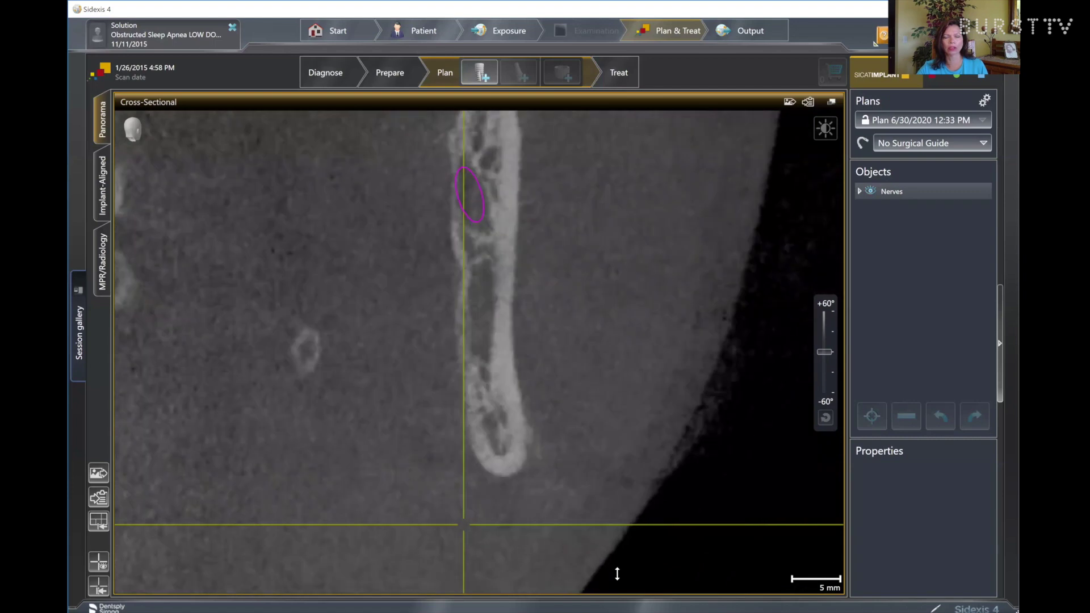
{"action": "middle_click_drag", "start_coordinate": [647, 358], "coordinate": [625, 528]}
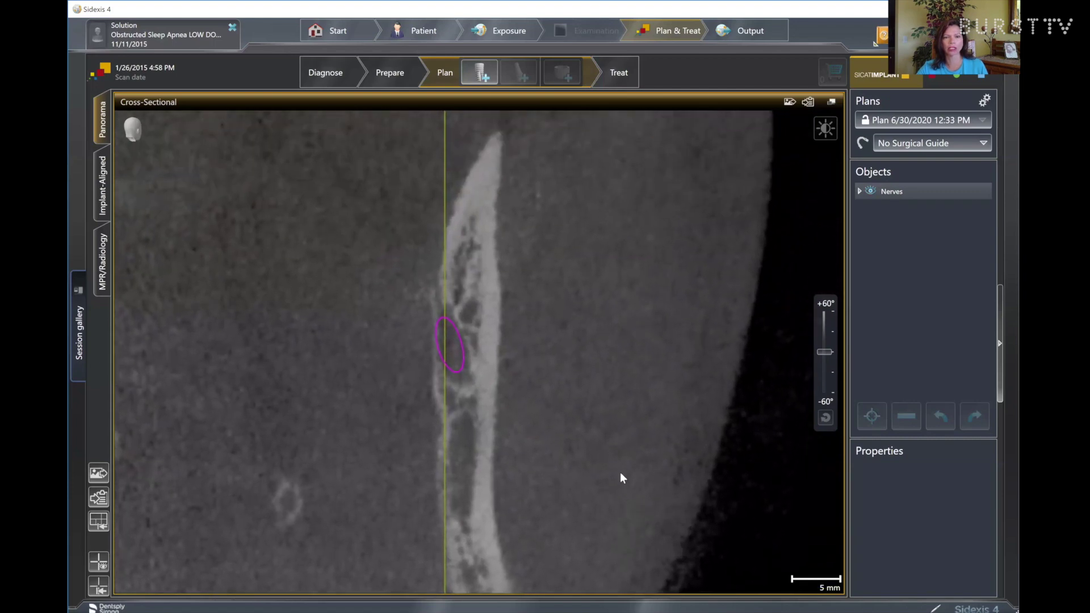
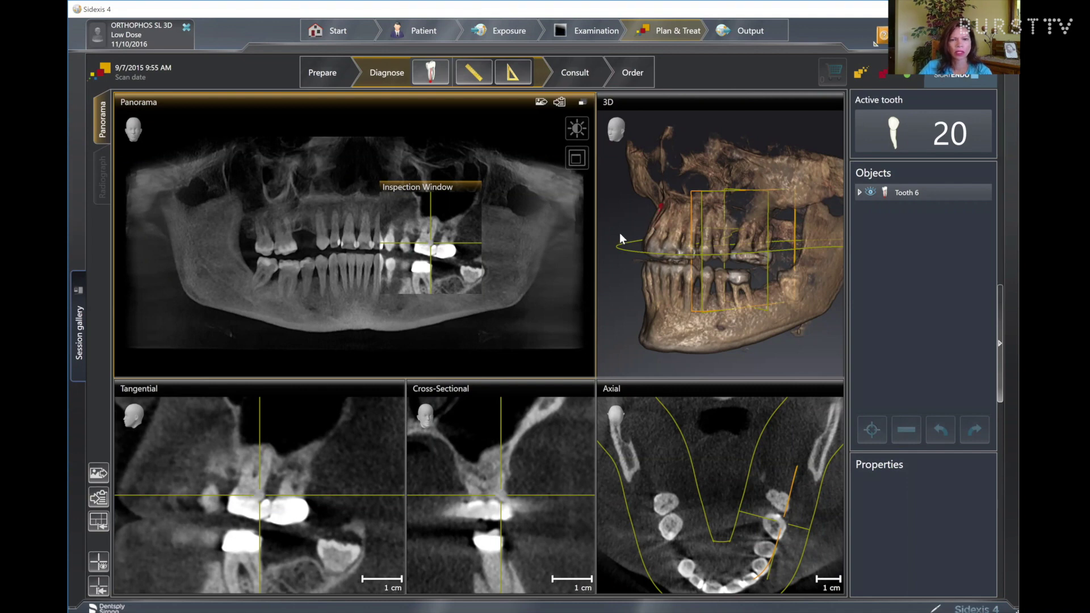
Hide the inspection window in the enlarged panorama of the ORTHOPHOS SL 3D scan, and return to the multi-view layout.
{"action": "left_click", "coordinate": [583, 106]}
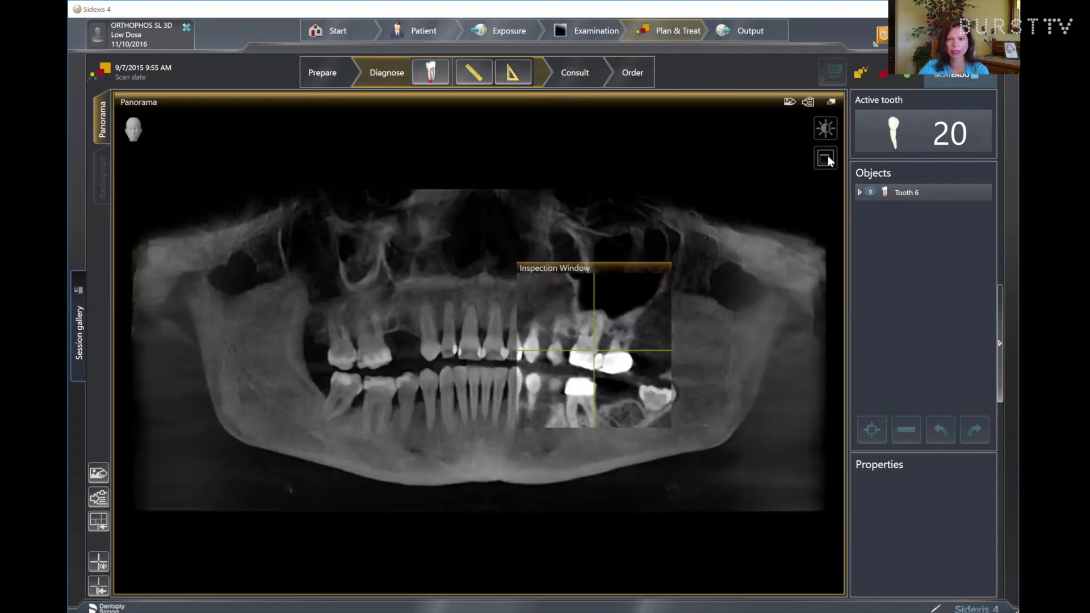
{"action": "left_click", "coordinate": [830, 161]}
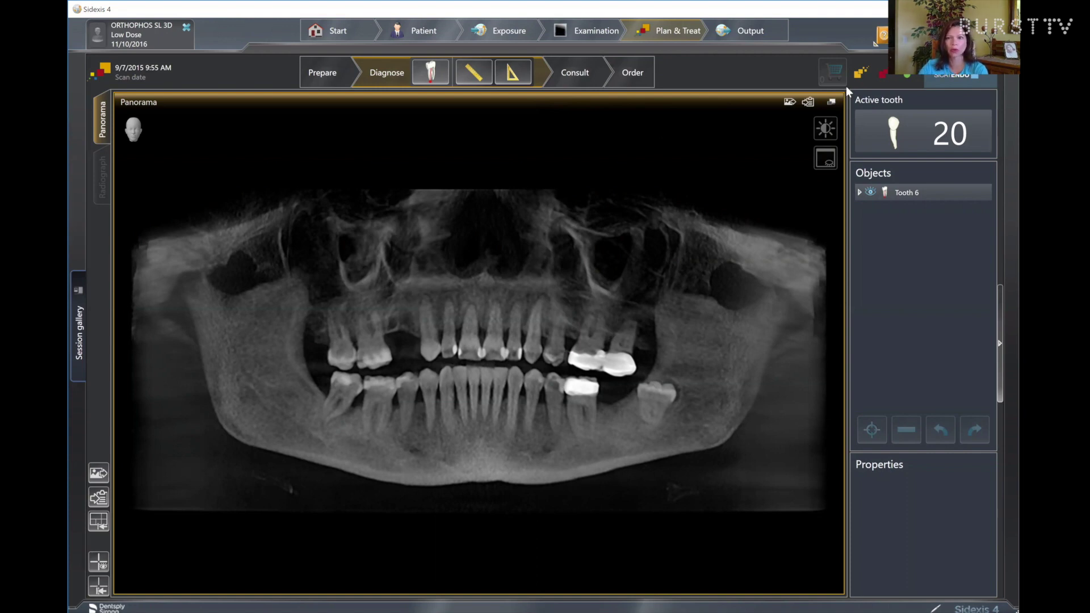
{"action": "left_click", "coordinate": [831, 102]}
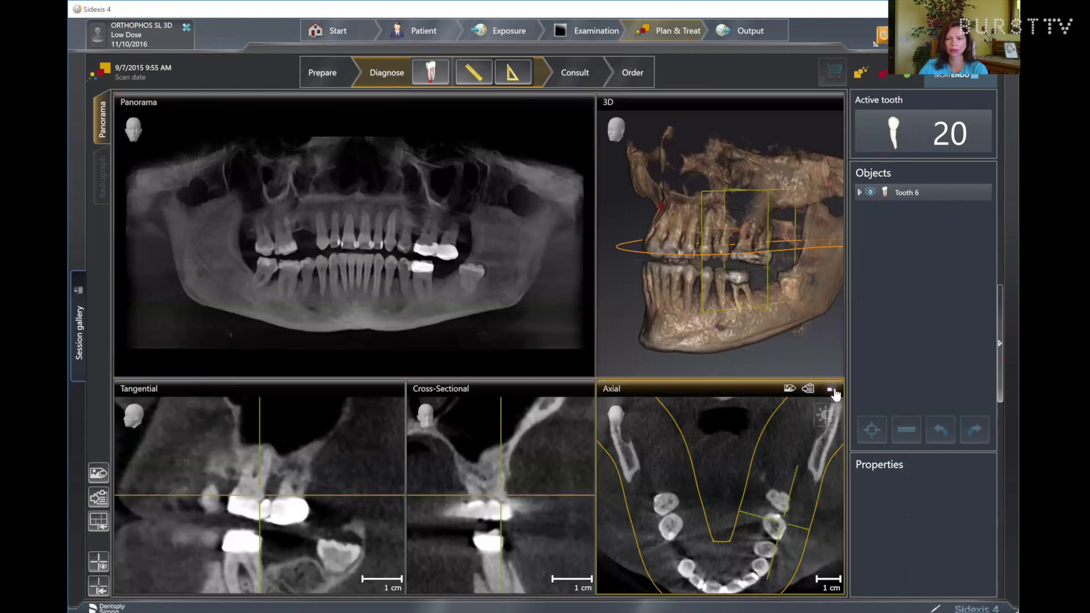
Enlarge the axial view and examine the roots and surrounding bone of the molars slice by slice.
{"action": "left_click", "coordinate": [831, 390]}
{"action": "scroll", "coordinate": [672, 380], "scroll_direction": "down", "scroll_amount": 3}
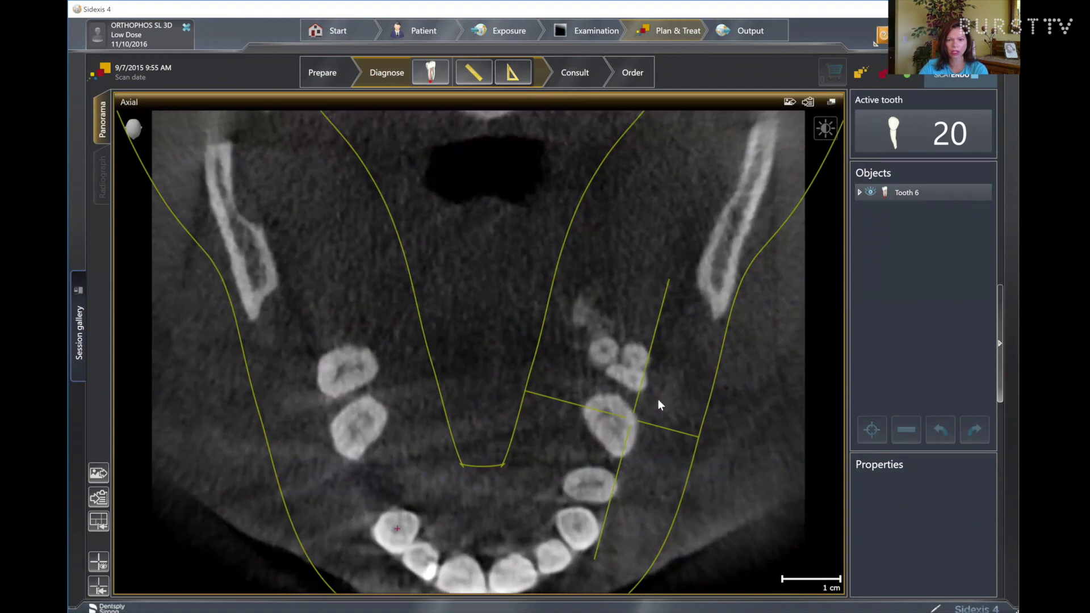
{"action": "scroll", "coordinate": [659, 384], "scroll_direction": "down", "scroll_amount": 4}
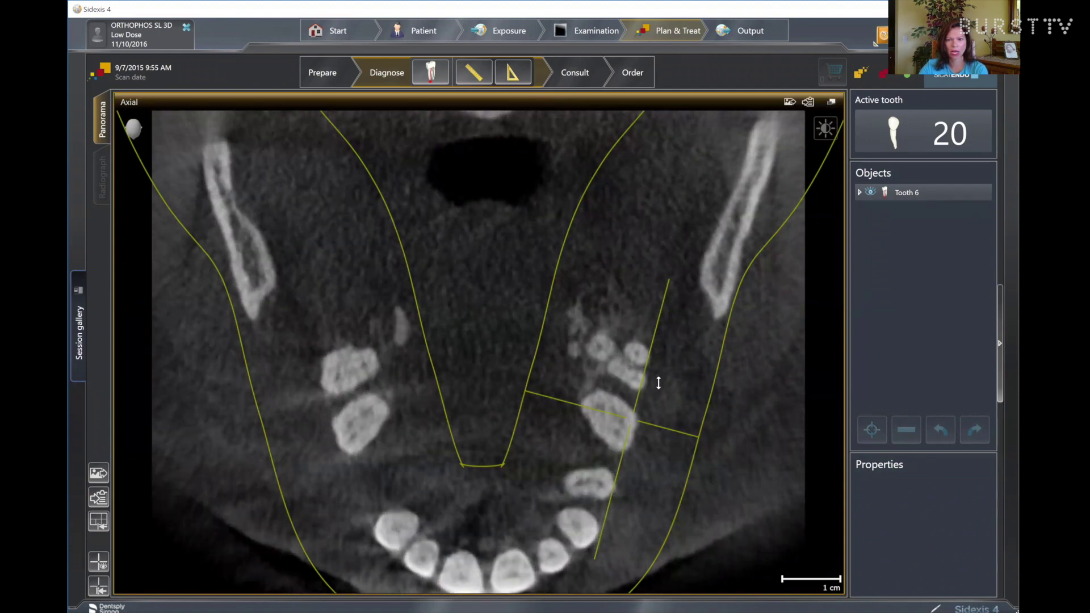
{"action": "scroll", "coordinate": [659, 380], "scroll_direction": "down", "scroll_amount": 5}
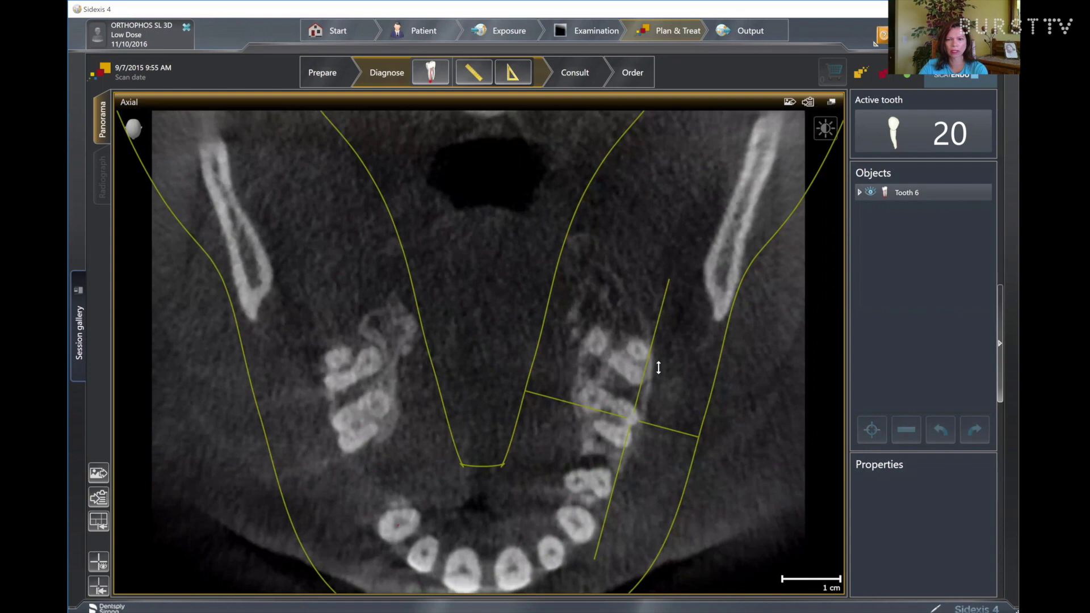
{"action": "scroll", "coordinate": [659, 366], "scroll_direction": "up", "scroll_amount": 5}
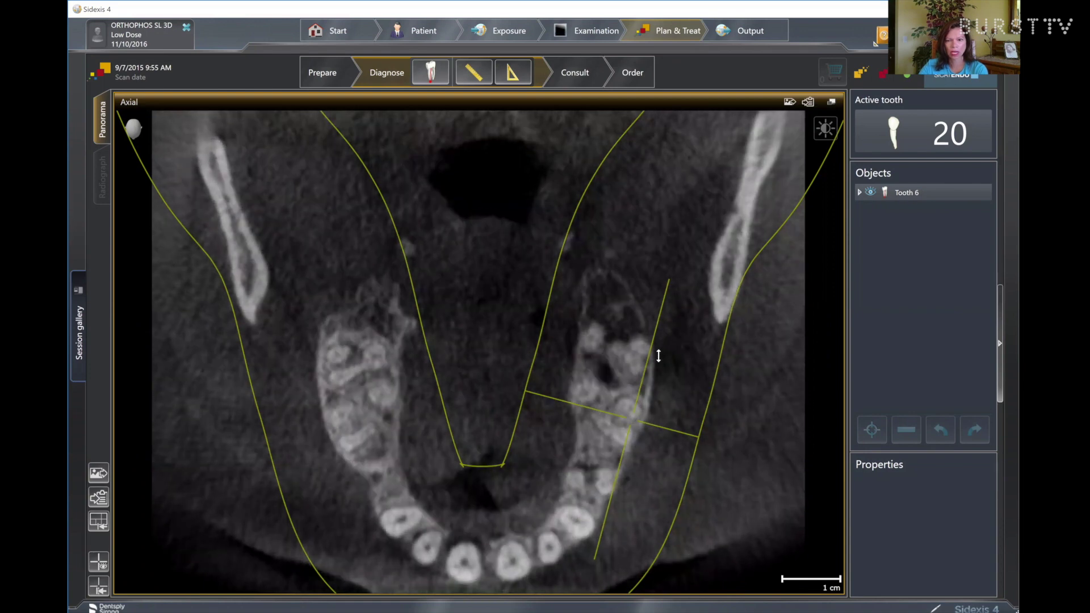
{"action": "scroll", "coordinate": [659, 370], "scroll_direction": "up", "scroll_amount": 5}
{"action": "scroll", "coordinate": [658, 381], "scroll_direction": "up", "scroll_amount": 2}
{"action": "scroll", "coordinate": [658, 373], "scroll_direction": "up", "scroll_amount": 1}
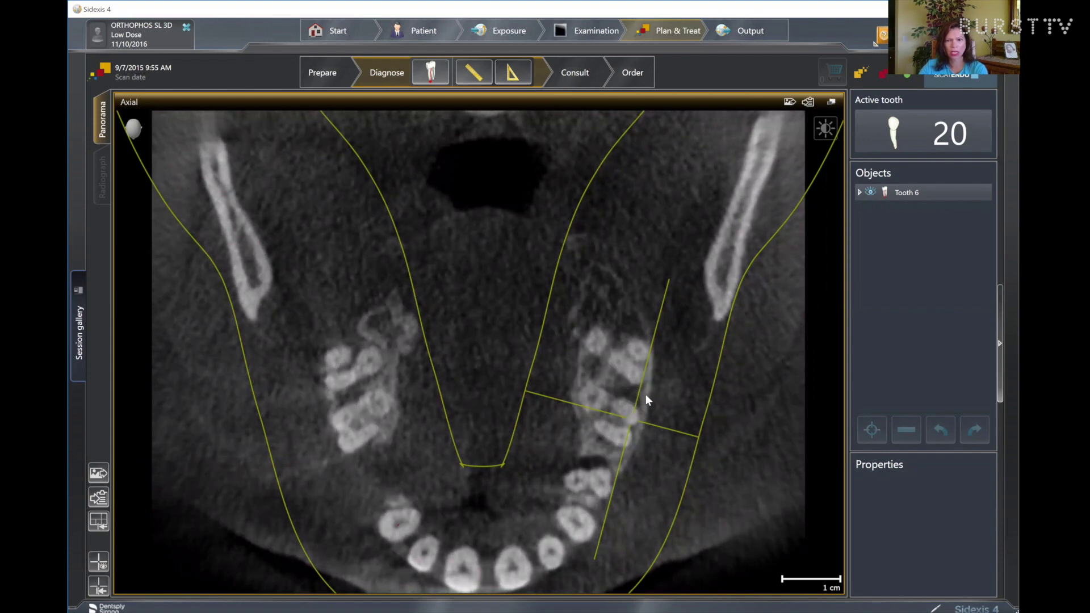
{"action": "scroll", "coordinate": [649, 388], "scroll_direction": "up", "scroll_amount": 3}
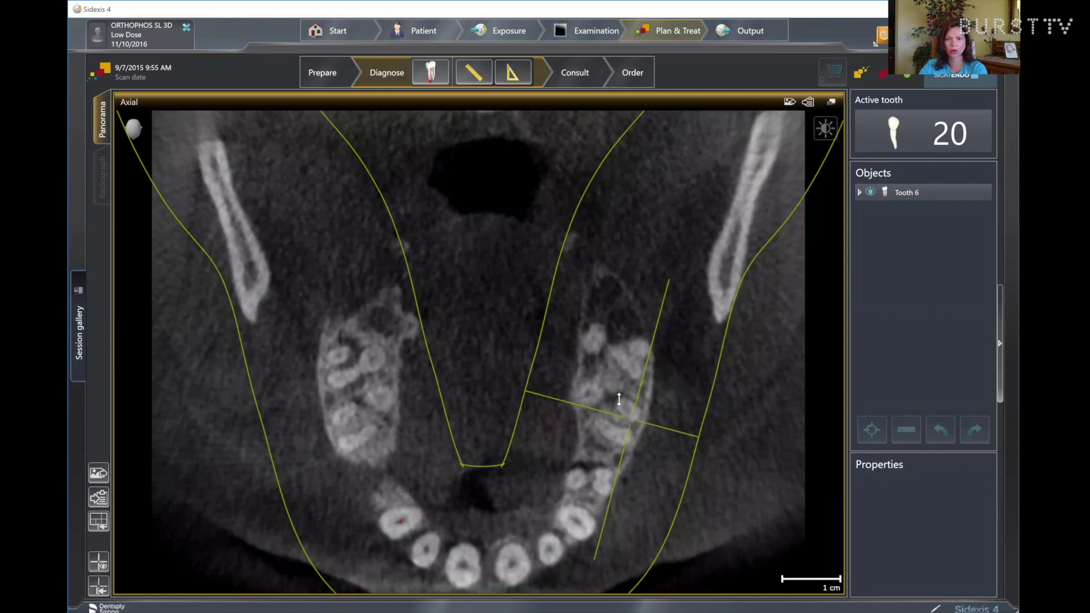
{"action": "scroll", "coordinate": [619, 399], "scroll_direction": "down", "scroll_amount": 2}
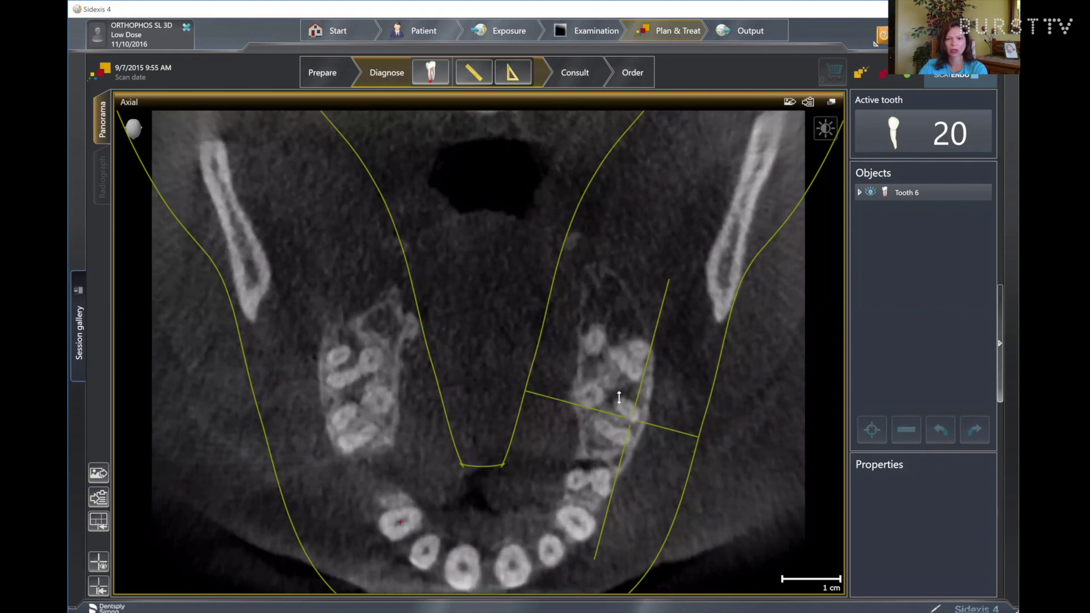
{"action": "scroll", "coordinate": [619, 398], "scroll_direction": "down", "scroll_amount": 1}
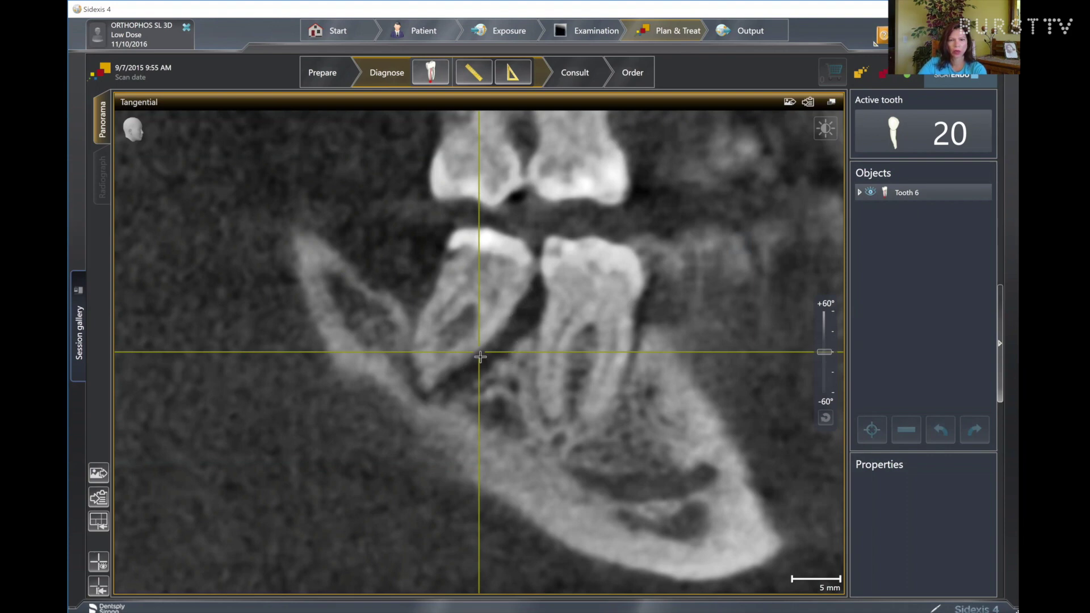
Measure the distance along the tilted lower molar's root surface, from beside its neck to the root tip, in the tangential view.
{"action": "left_click", "coordinate": [473, 72]}
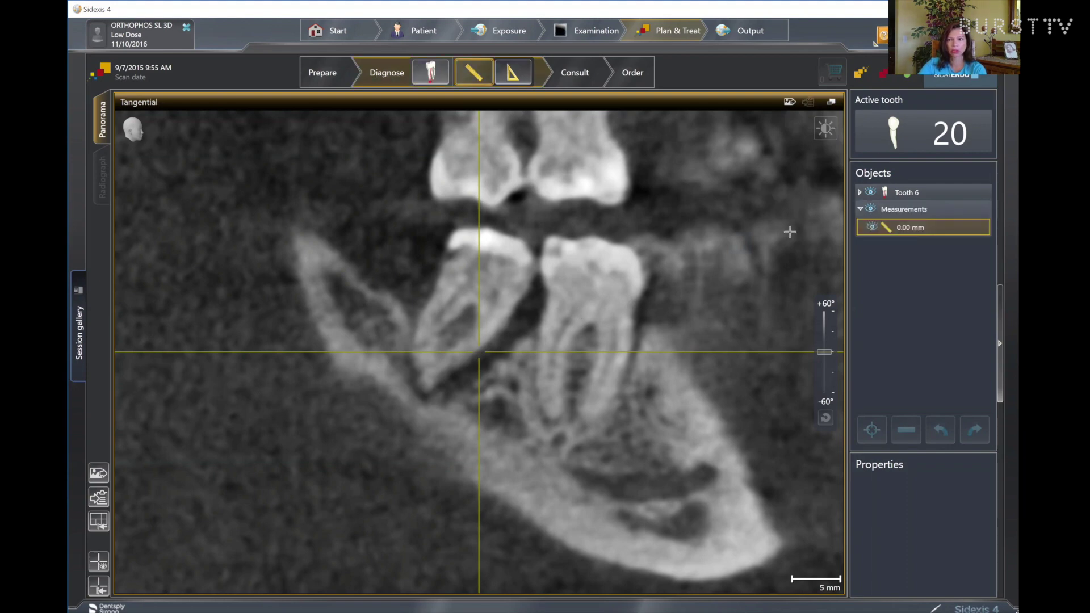
{"action": "left_click", "coordinate": [514, 311]}
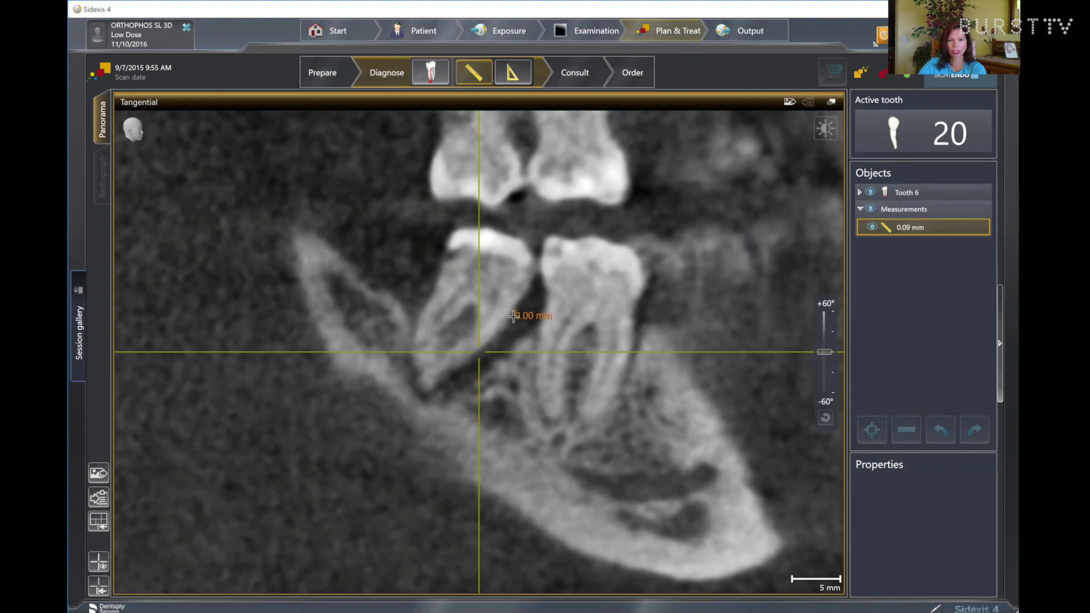
{"action": "left_click", "coordinate": [487, 351]}
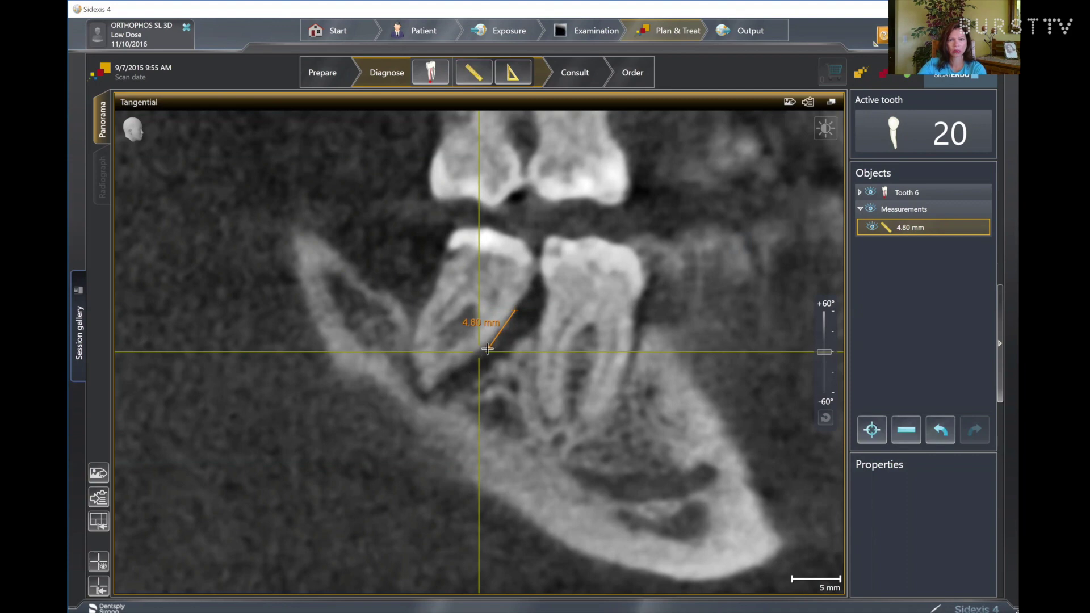
{"action": "left_click_drag", "start_coordinate": [487, 350], "coordinate": [427, 393]}
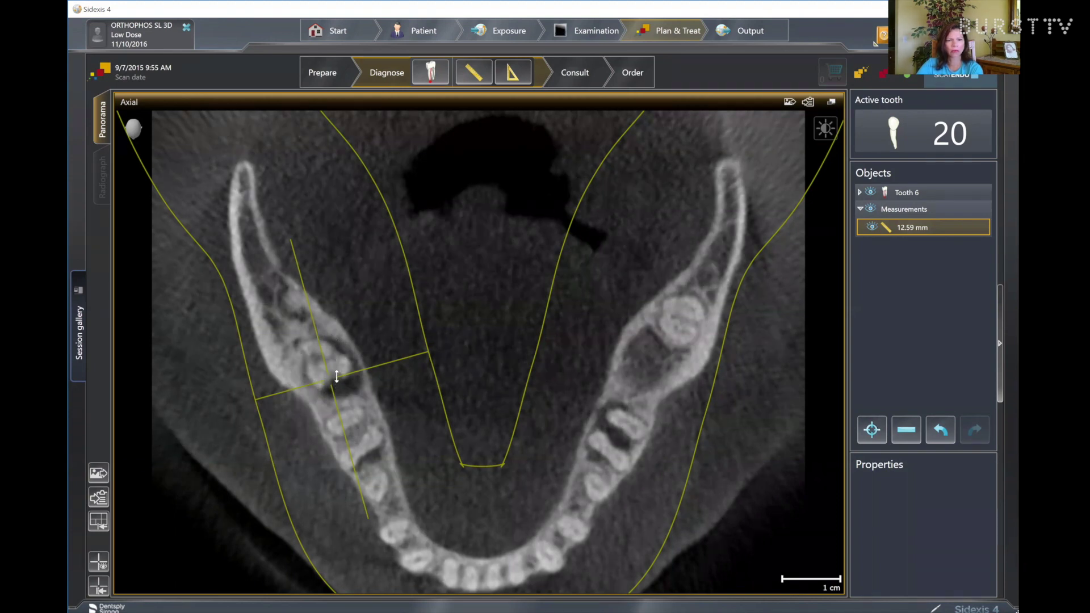
Examine the bone and roots around the tilted lower molar in the enlarged axial view, moving back and forth through the slices.
{"action": "scroll", "coordinate": [336, 380], "scroll_direction": "down", "scroll_amount": 2}
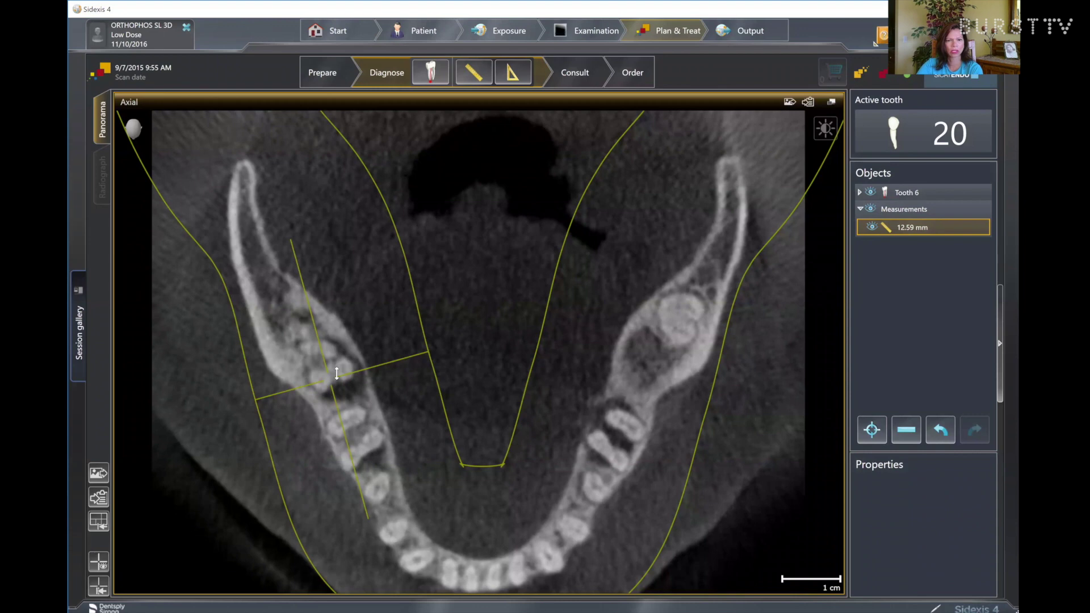
{"action": "scroll", "coordinate": [336, 372], "scroll_direction": "down", "scroll_amount": 2}
{"action": "scroll", "coordinate": [337, 366], "scroll_direction": "down", "scroll_amount": 4}
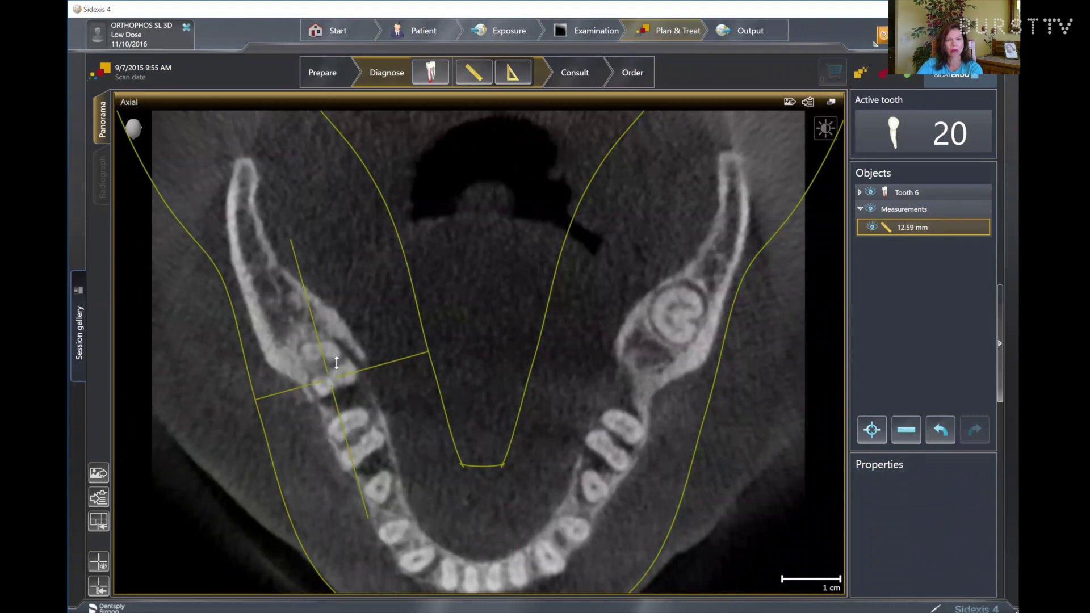
{"action": "scroll", "coordinate": [337, 348], "scroll_direction": "down", "scroll_amount": 3}
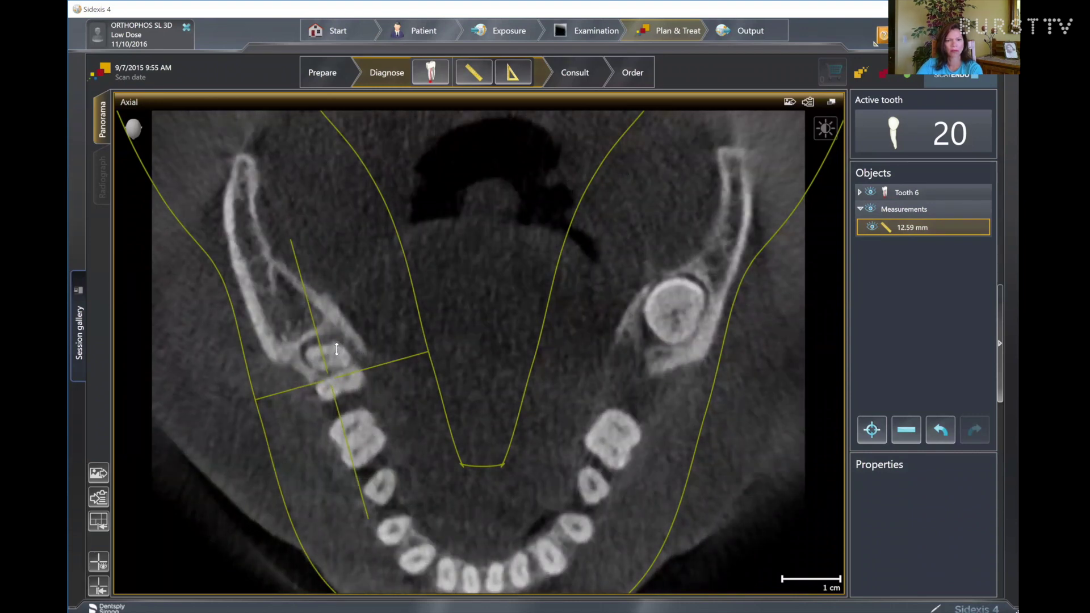
{"action": "scroll", "coordinate": [337, 349], "scroll_direction": "down", "scroll_amount": 4}
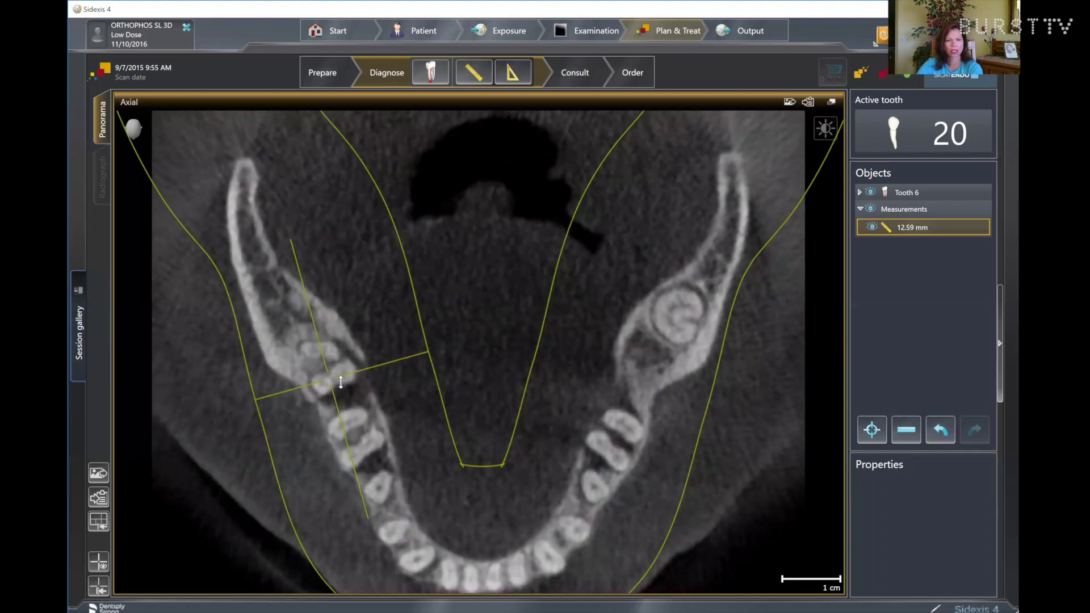
{"action": "scroll", "coordinate": [340, 375], "scroll_direction": "down", "scroll_amount": 5}
{"action": "scroll", "coordinate": [341, 392], "scroll_direction": "down", "scroll_amount": 2}
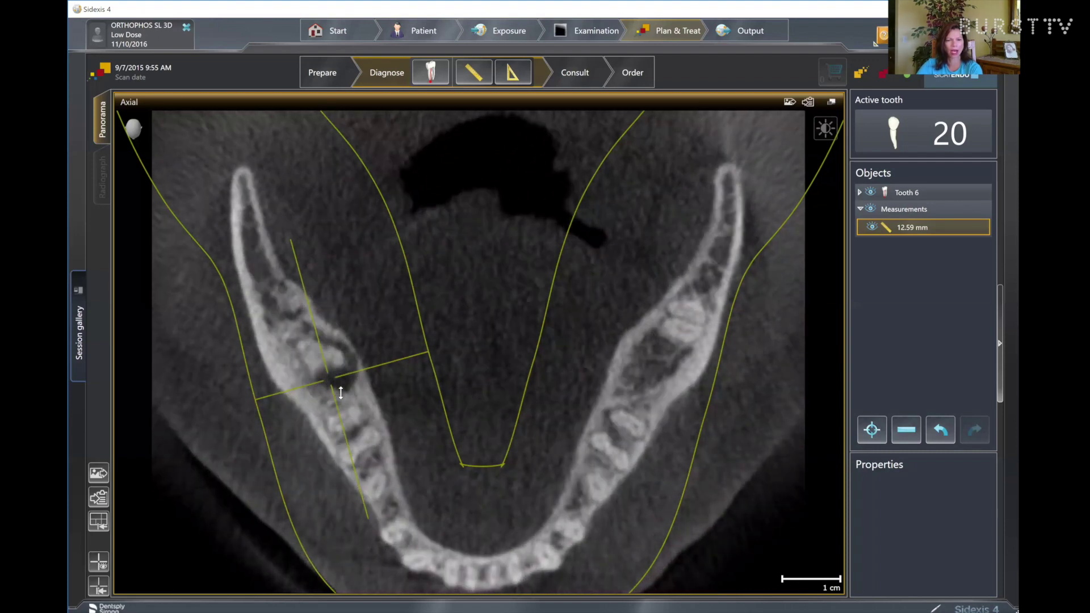
{"action": "scroll", "coordinate": [341, 392], "scroll_direction": "down", "scroll_amount": 4}
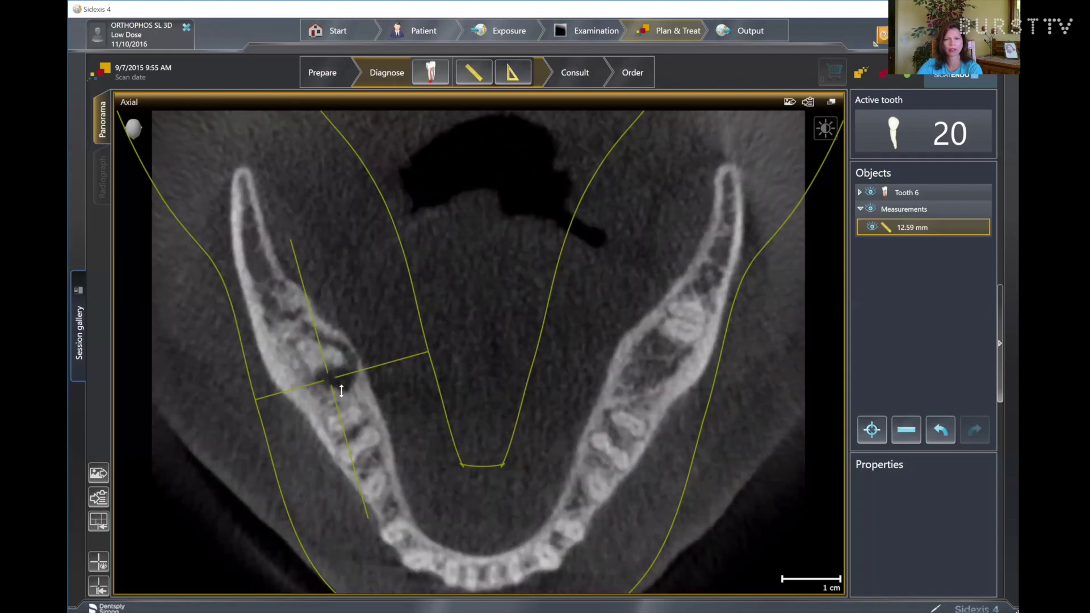
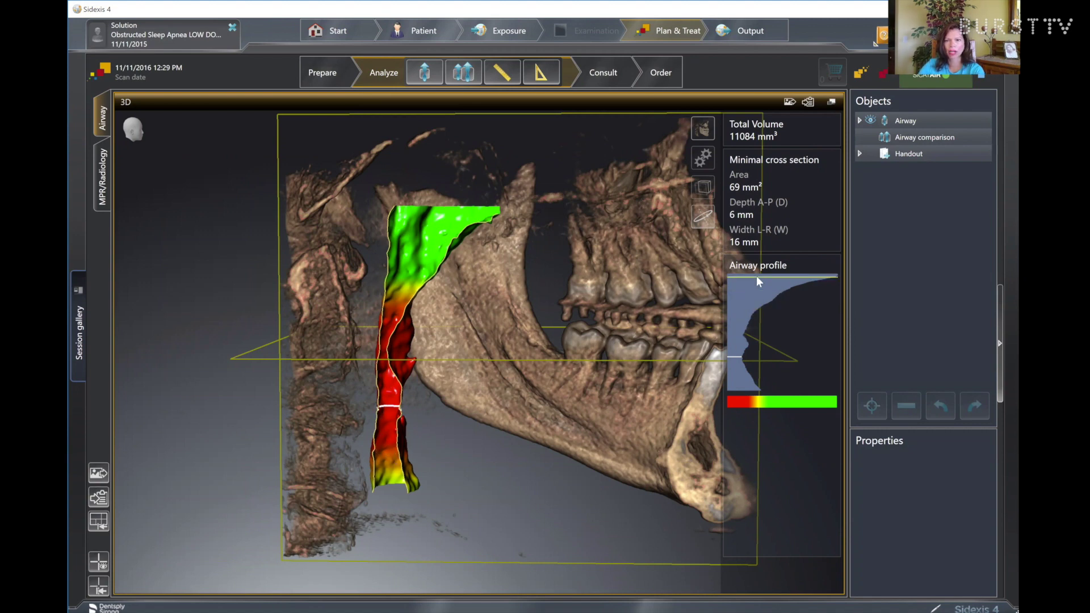
View the airway from above and move the active slice from the top of the airway profile down to the narrowest section.
{"action": "mouse_move", "coordinate": [757, 277]}
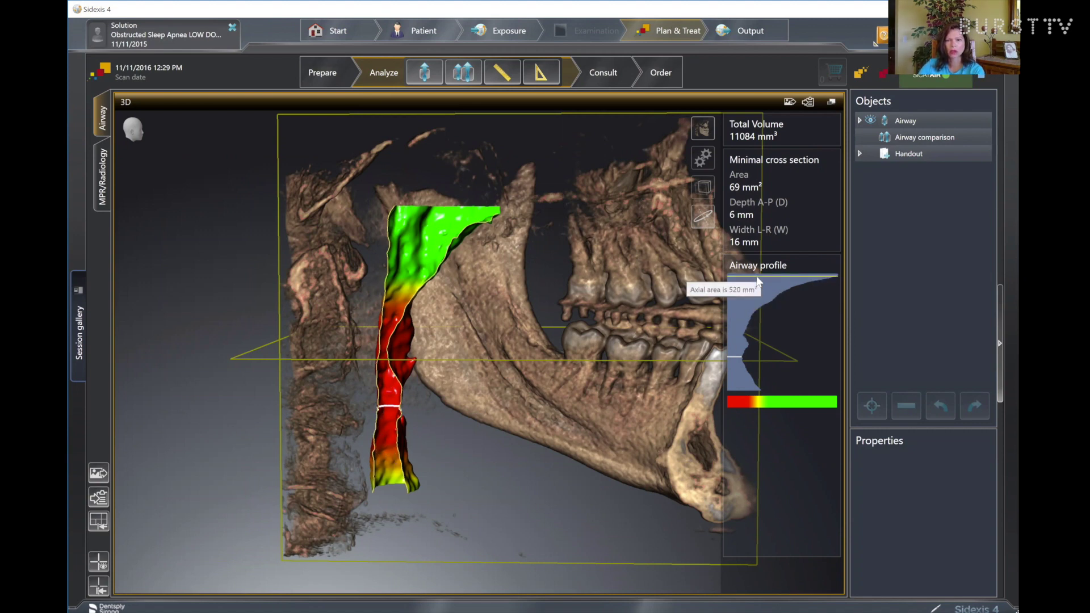
{"action": "left_click_drag", "start_coordinate": [758, 279], "coordinate": [757, 281]}
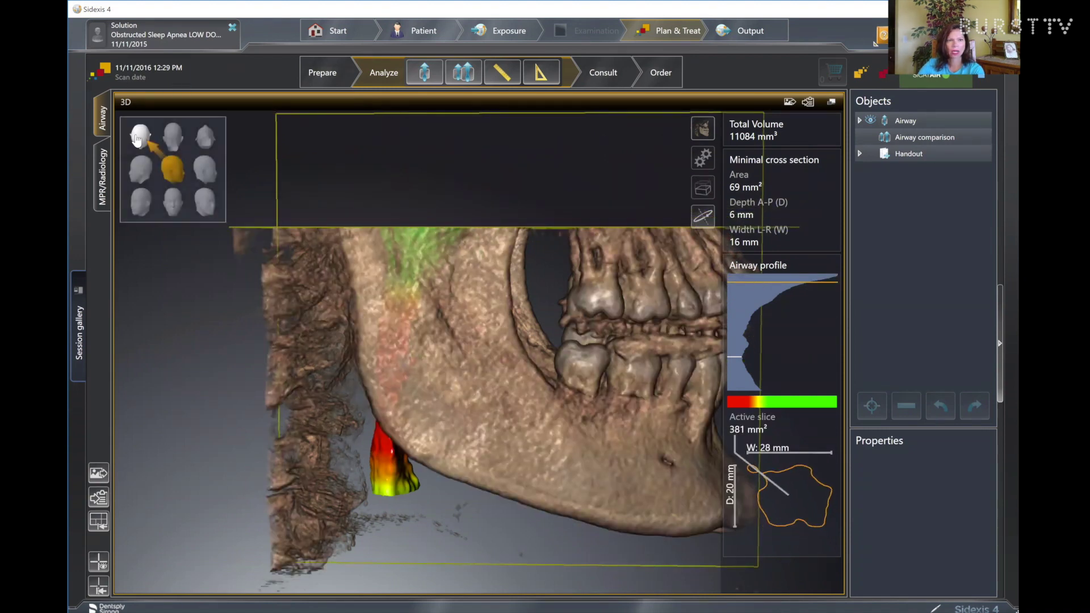
{"action": "left_click", "coordinate": [143, 140]}
{"action": "mouse_move", "coordinate": [776, 279]}
{"action": "left_click_drag", "start_coordinate": [777, 278], "coordinate": [759, 356]}
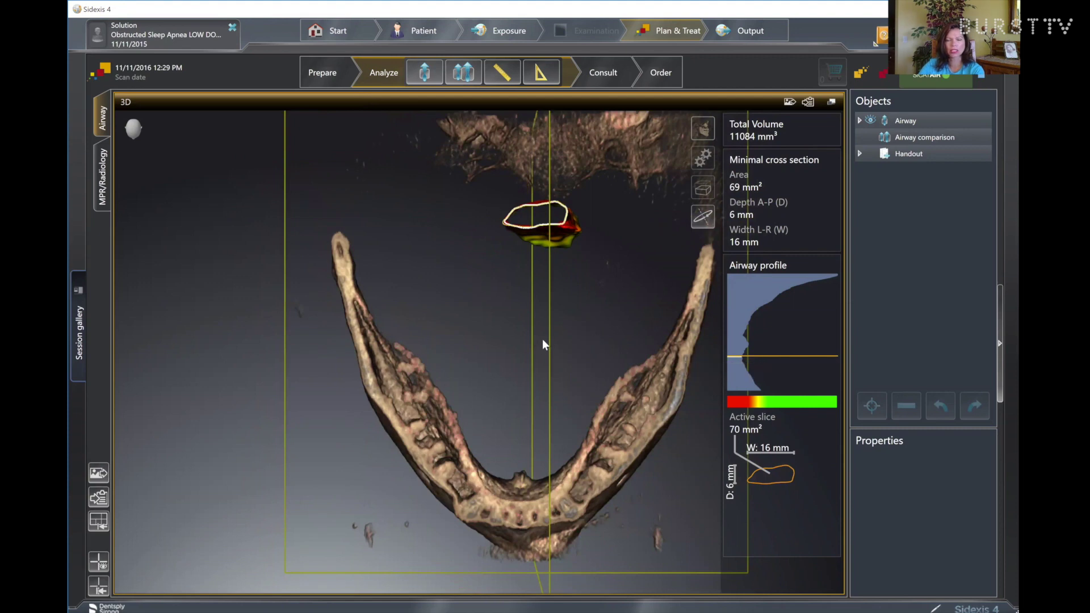
Orbit the 3D model to inspect the airway constriction from the front and side, and return the active slice to the airway's top.
{"action": "left_click_drag", "start_coordinate": [589, 382], "coordinate": [469, 452]}
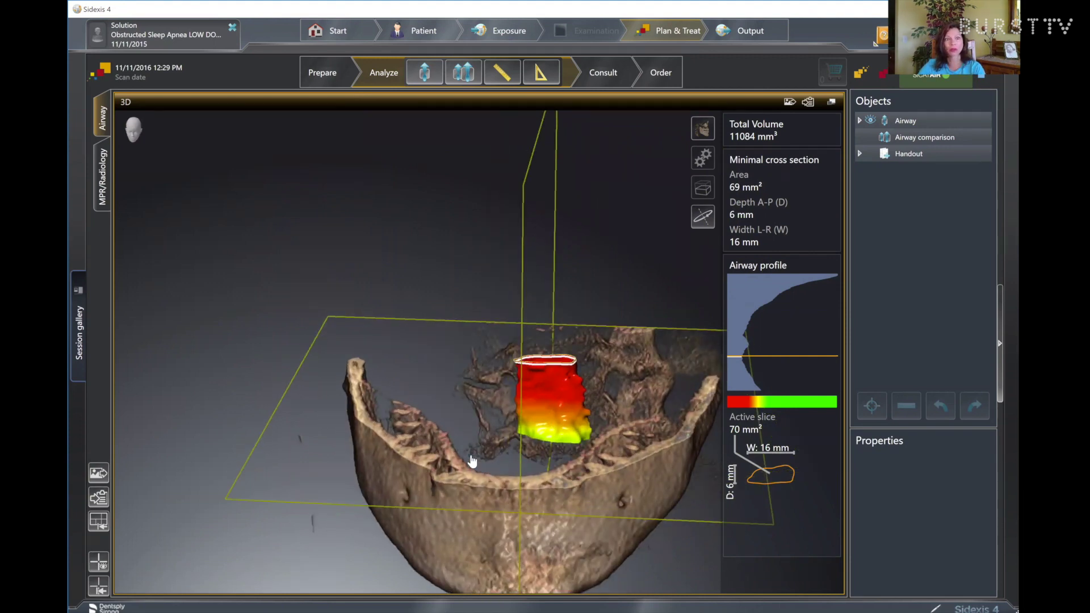
{"action": "left_click_drag", "start_coordinate": [473, 459], "coordinate": [736, 401]}
{"action": "left_click_drag", "start_coordinate": [546, 405], "coordinate": [414, 452]}
{"action": "left_click_drag", "start_coordinate": [550, 416], "coordinate": [748, 270]}
{"action": "left_click", "coordinate": [748, 357]}
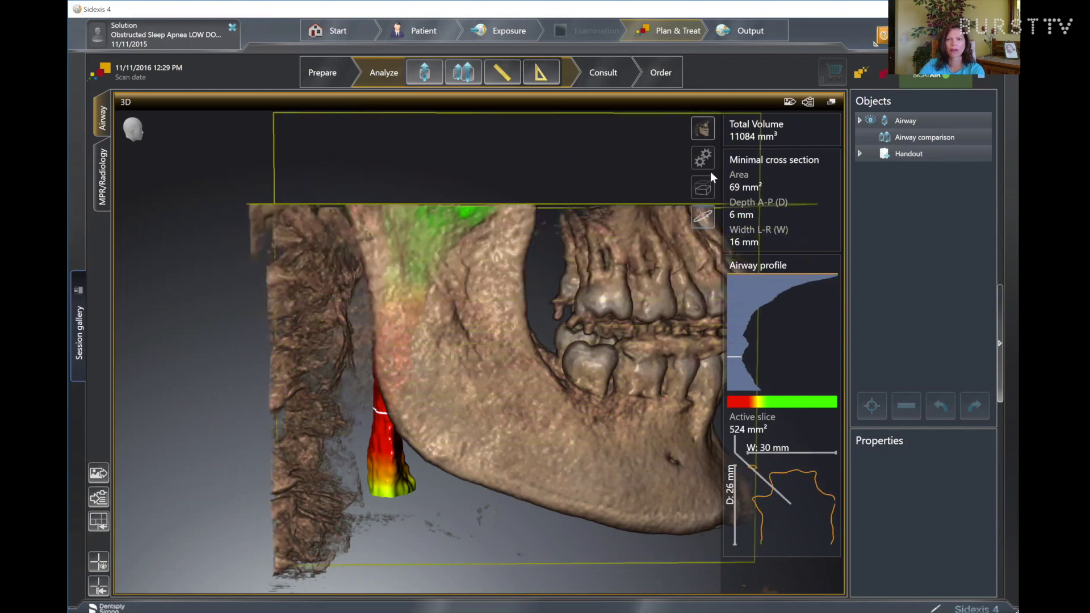
Switch the 3D clipping from axial to sagittal to expose the full airway, and turn the model slightly to inspect it.
{"action": "left_click", "coordinate": [704, 127]}
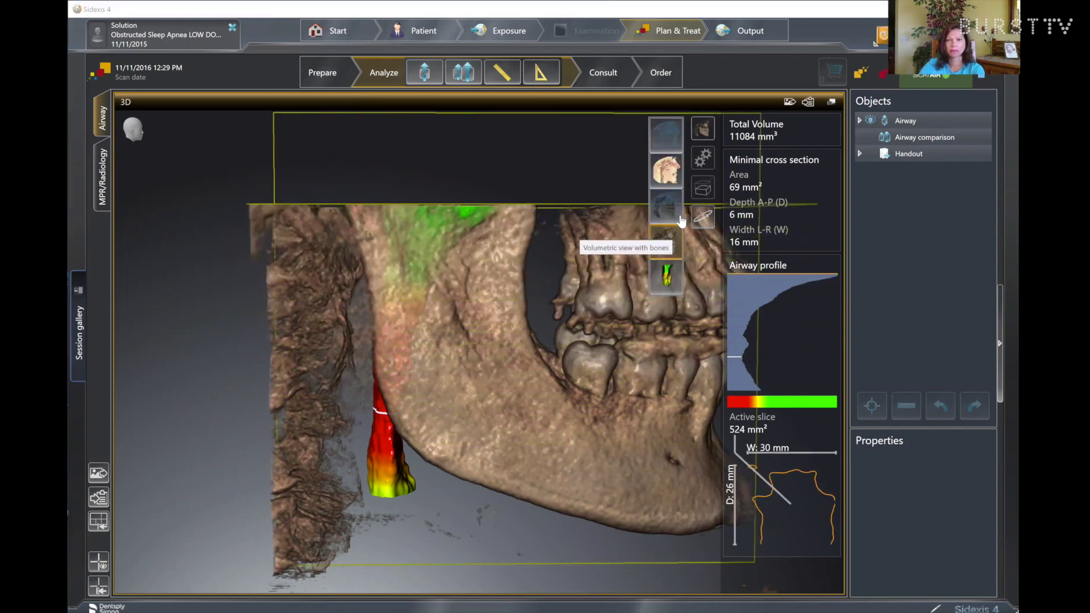
{"action": "left_click", "coordinate": [703, 189]}
{"action": "left_click", "coordinate": [666, 267]}
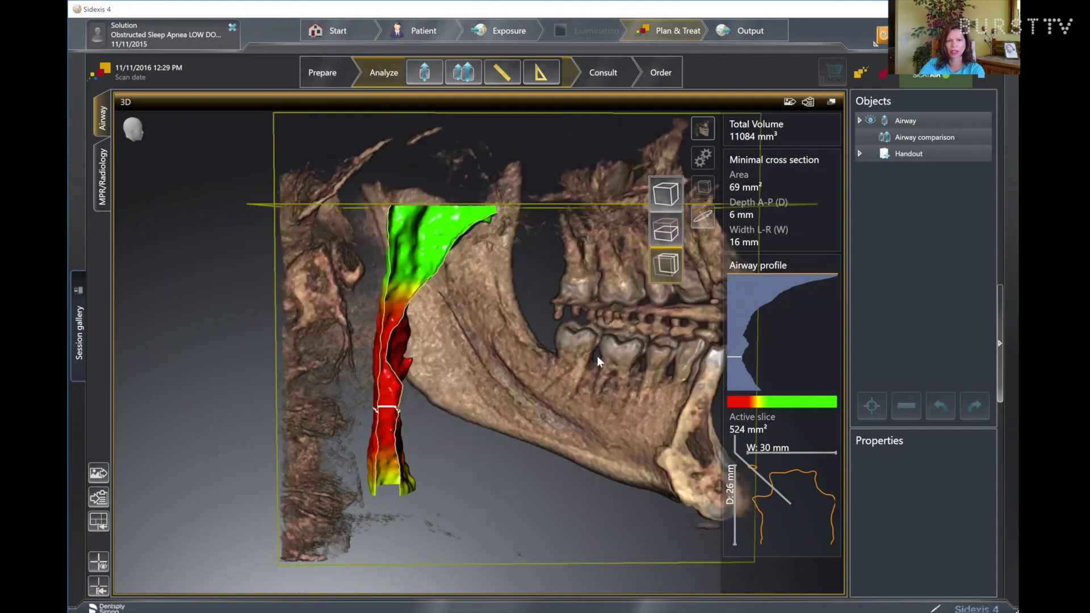
{"action": "left_click_drag", "start_coordinate": [565, 365], "coordinate": [520, 369]}
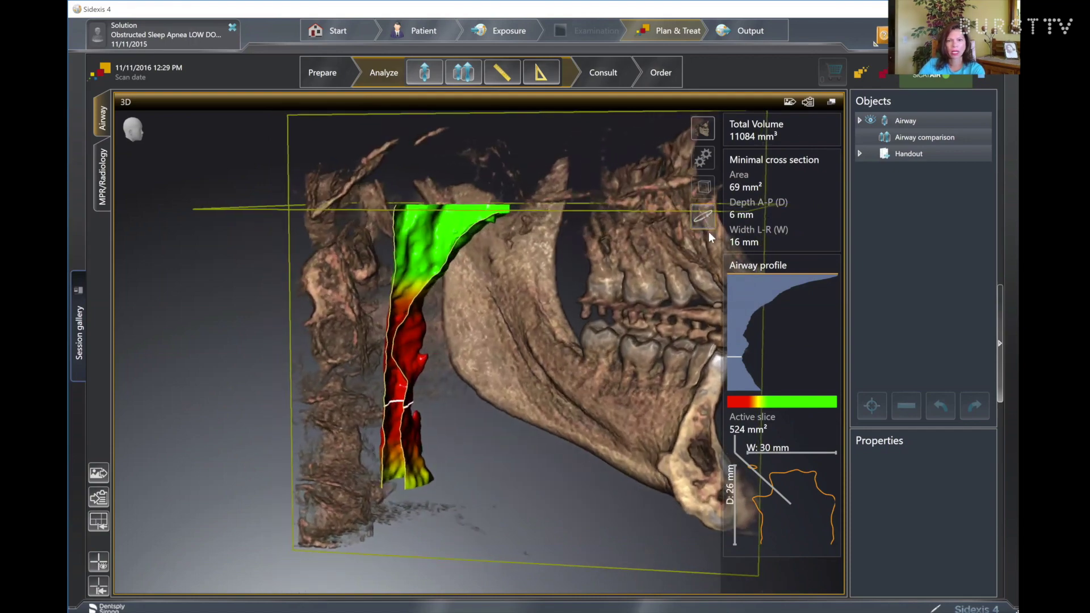
{"action": "left_click", "coordinate": [707, 225]}
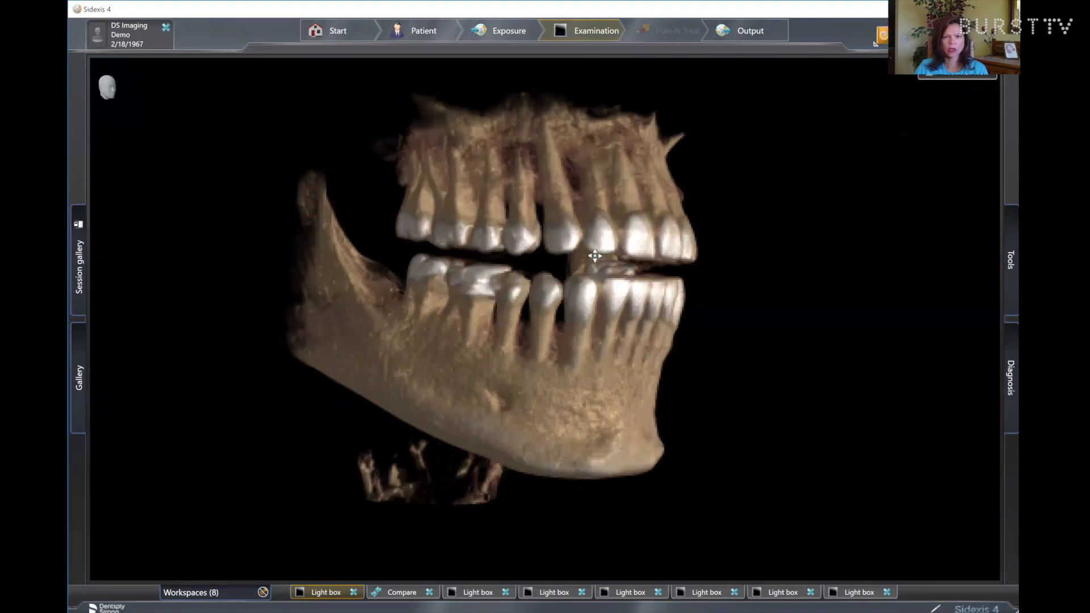
Rotate the root fracture volume toward its side view and open it in a new 3D examination.
{"action": "left_click_drag", "start_coordinate": [575, 261], "coordinate": [676, 275]}
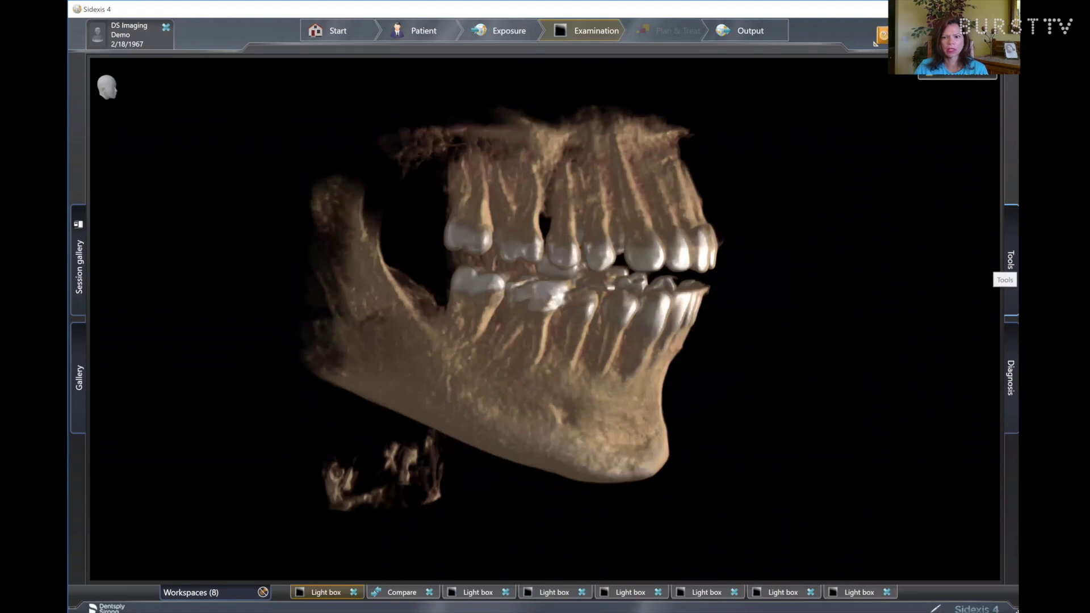
{"action": "left_click", "coordinate": [1011, 260]}
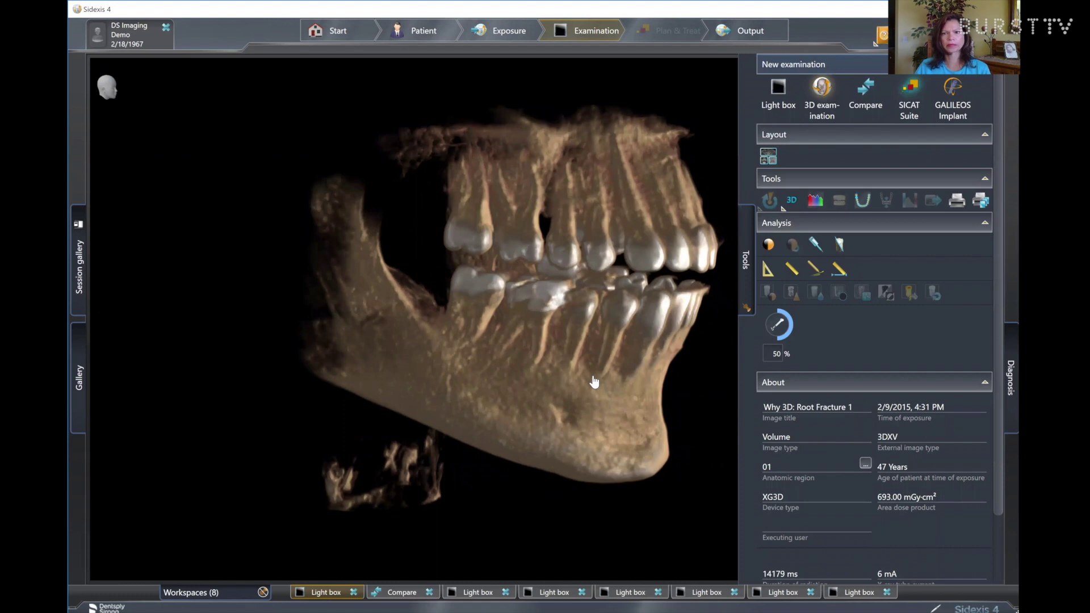
{"action": "left_click", "coordinate": [812, 102]}
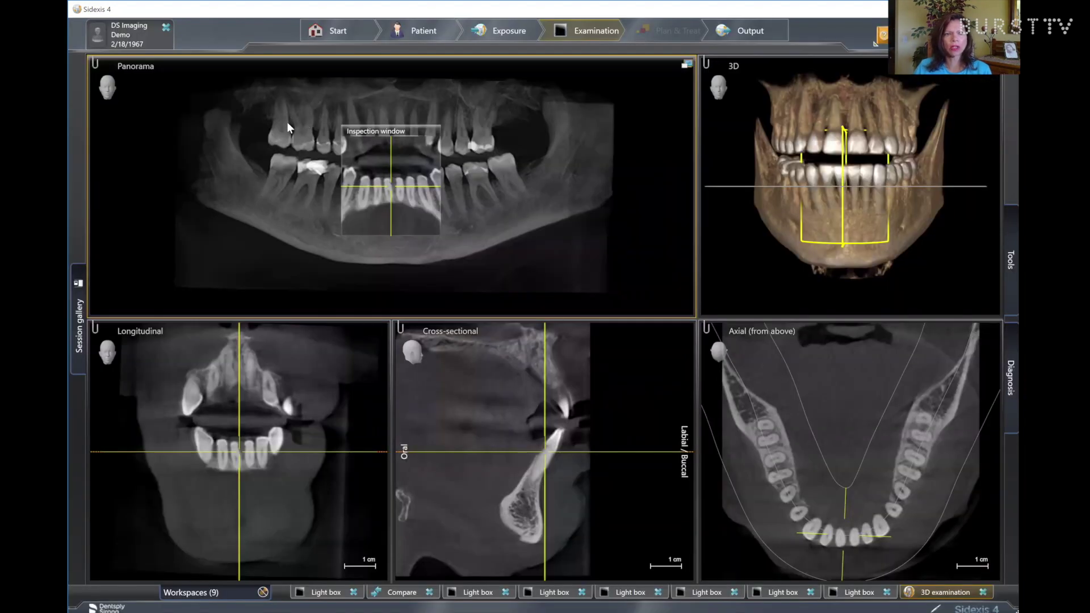
Center the inspection window on the patient's upper right rearmost molar and examine its roots slice by slice in the enlarged axial view.
{"action": "left_click", "coordinate": [280, 117]}
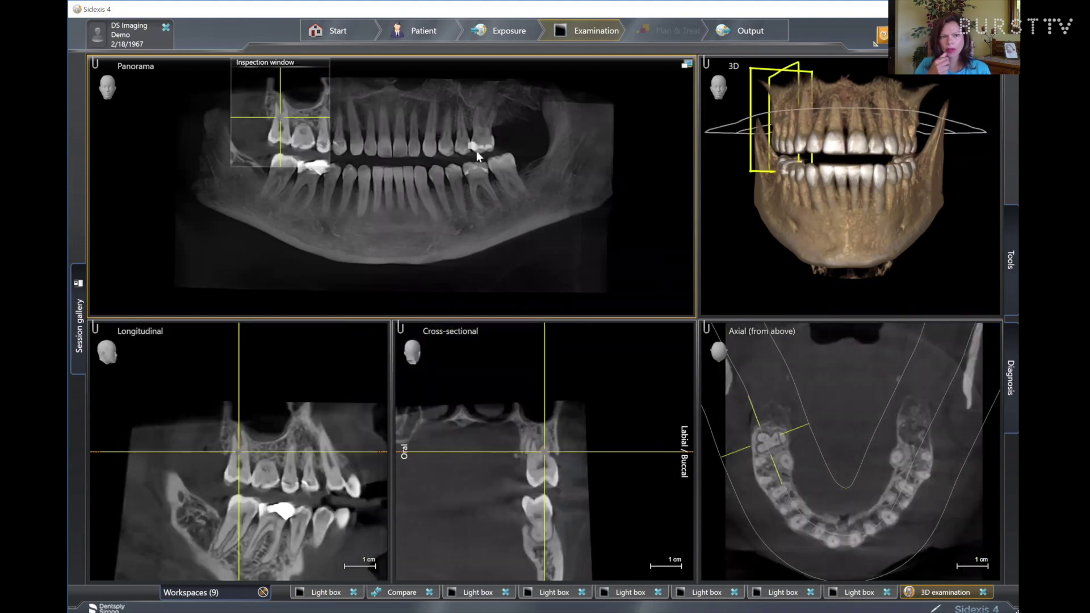
{"action": "left_click", "coordinate": [990, 339]}
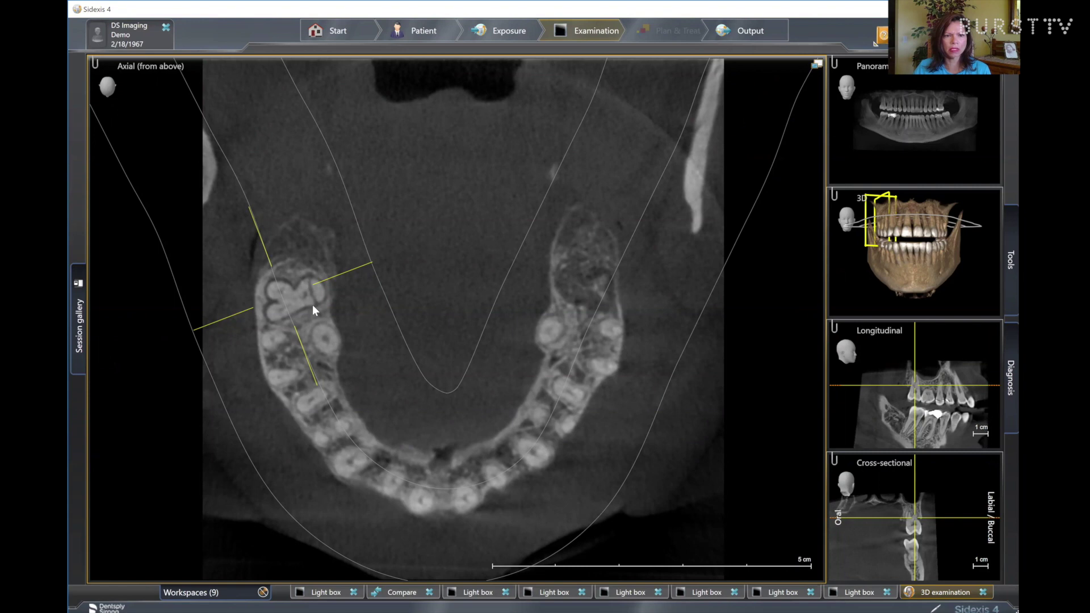
{"action": "left_click_drag", "start_coordinate": [311, 299], "coordinate": [311, 299]}
{"action": "scroll", "coordinate": [311, 297], "scroll_direction": "down", "scroll_amount": 2}
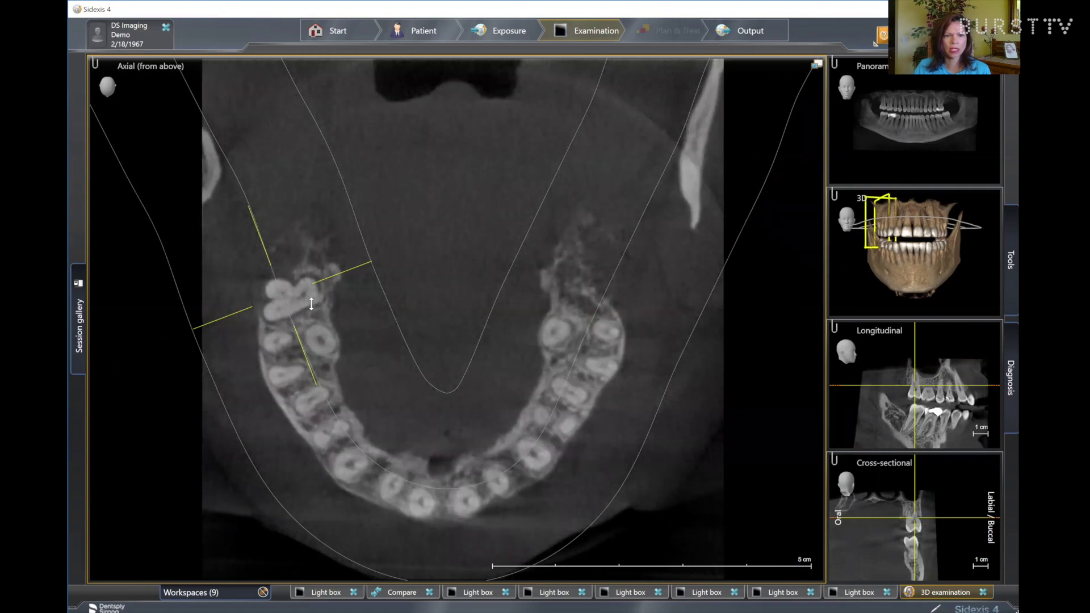
{"action": "scroll", "coordinate": [312, 304], "scroll_direction": "down", "scroll_amount": 2}
{"action": "scroll", "coordinate": [311, 305], "scroll_direction": "down", "scroll_amount": 2}
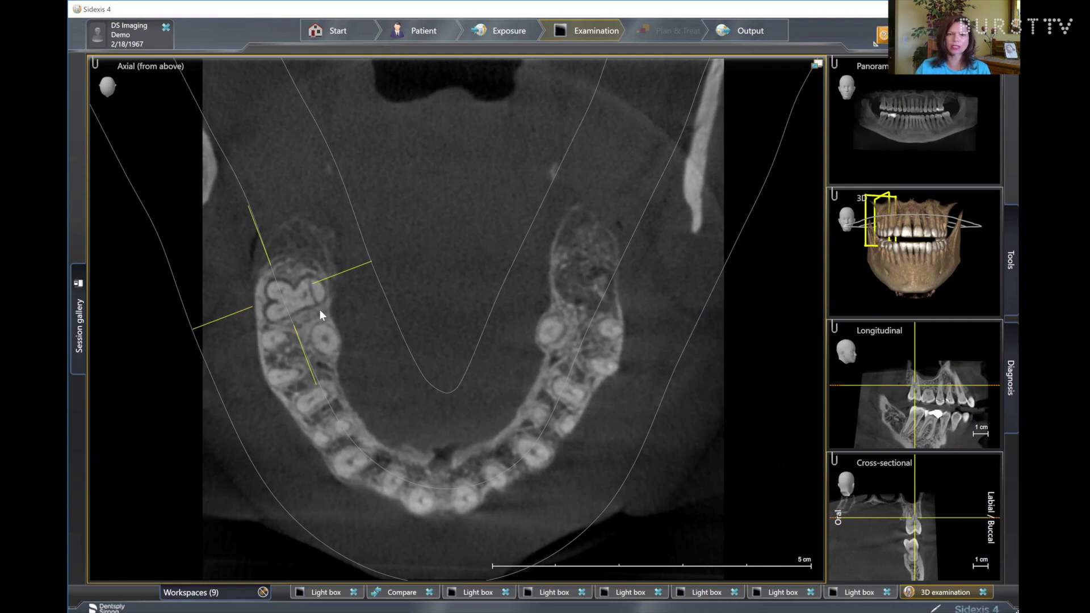
Restore the multi-view layout, enlarge the cross-sectional view, and hide the crosshair reference lines.
{"action": "left_click", "coordinate": [817, 64]}
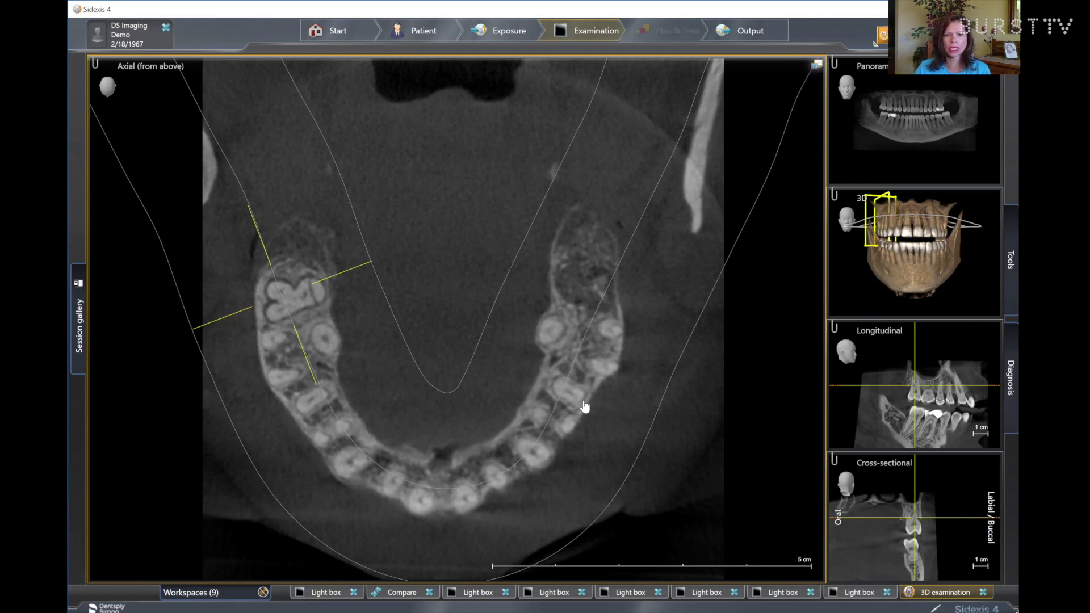
{"action": "left_click", "coordinate": [591, 407]}
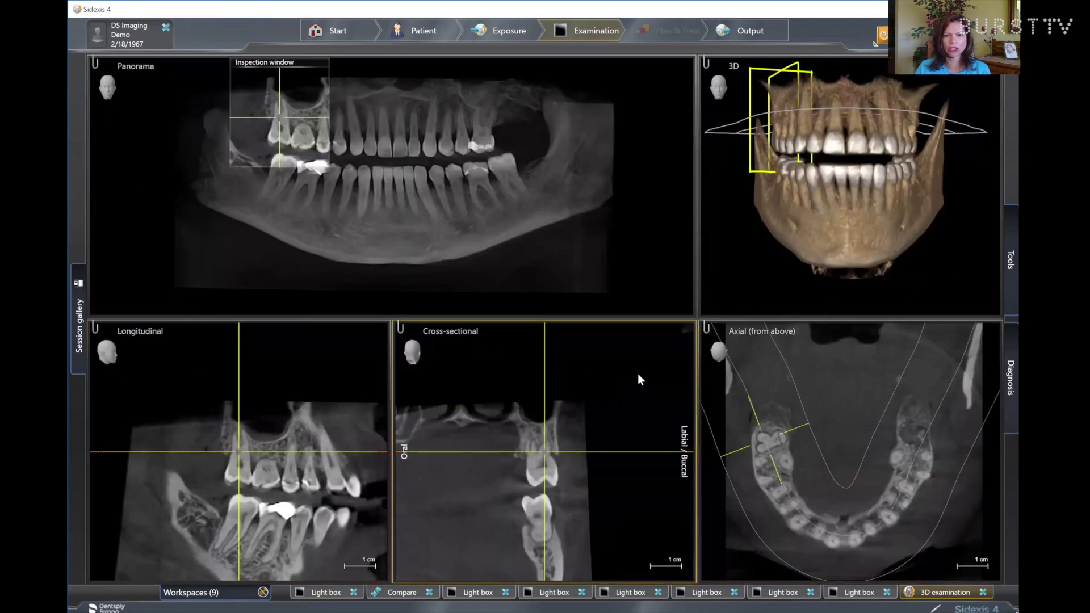
{"action": "left_click", "coordinate": [688, 331]}
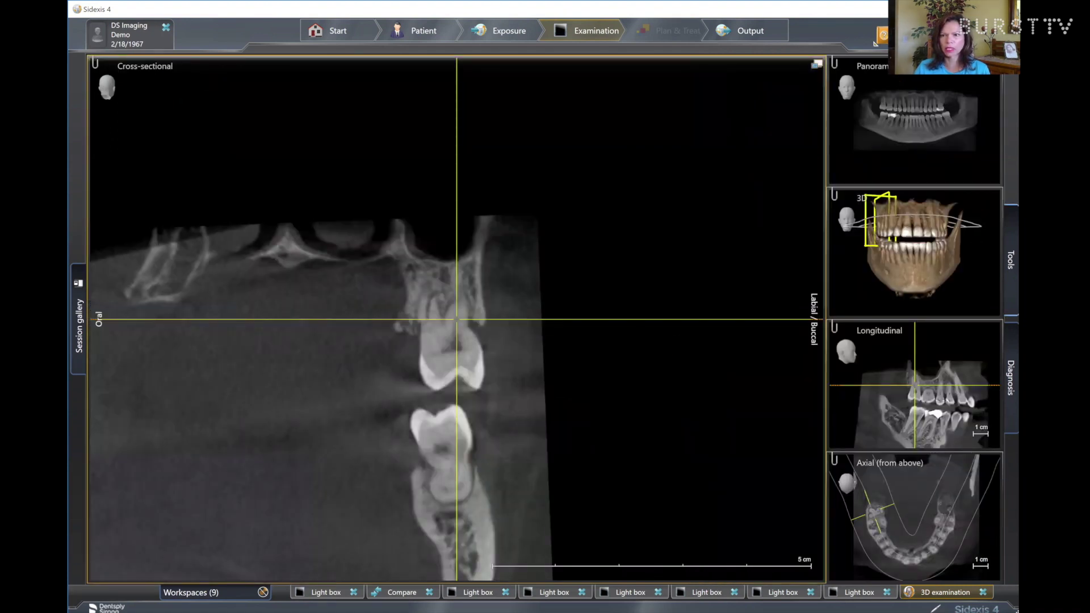
{"action": "left_click", "coordinate": [1011, 259]}
{"action": "left_click", "coordinate": [765, 210]}
Examine the upper molar's roots for the fracture through the cross-sectional slices, shifting the image to show the whole lower jaw section.
{"action": "scroll", "coordinate": [482, 345], "scroll_direction": "down", "scroll_amount": 4}
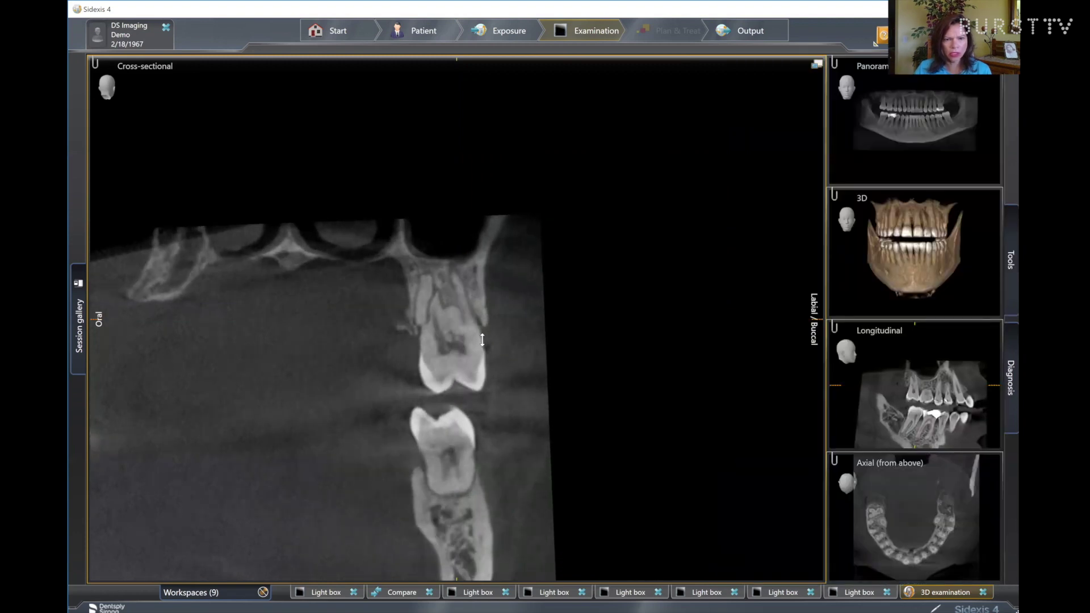
{"action": "scroll", "coordinate": [482, 340], "scroll_direction": "down", "scroll_amount": 2}
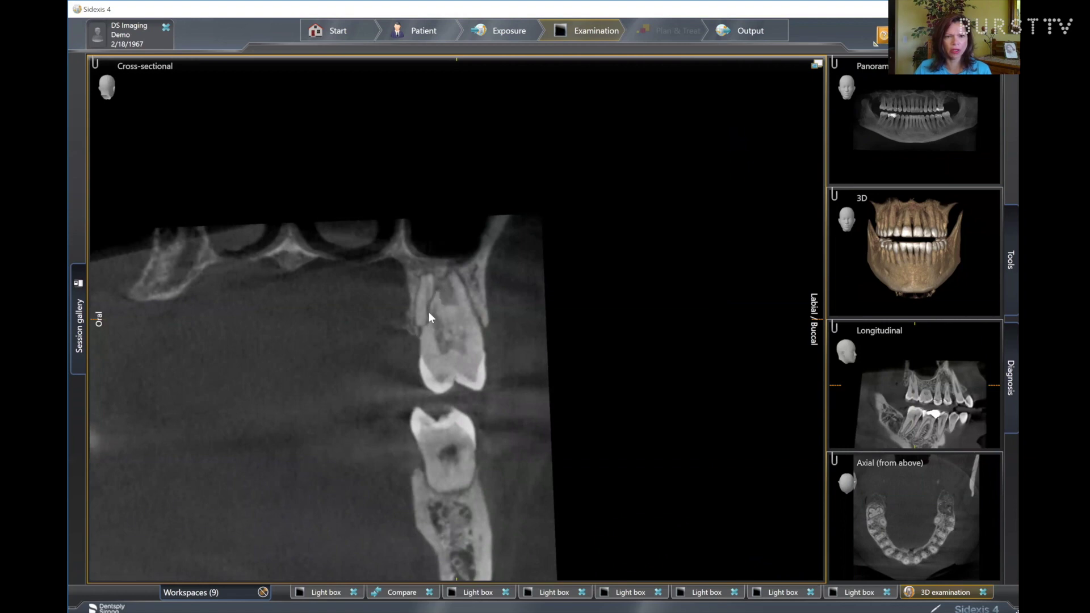
{"action": "scroll", "coordinate": [420, 322], "scroll_direction": "down", "scroll_amount": 1}
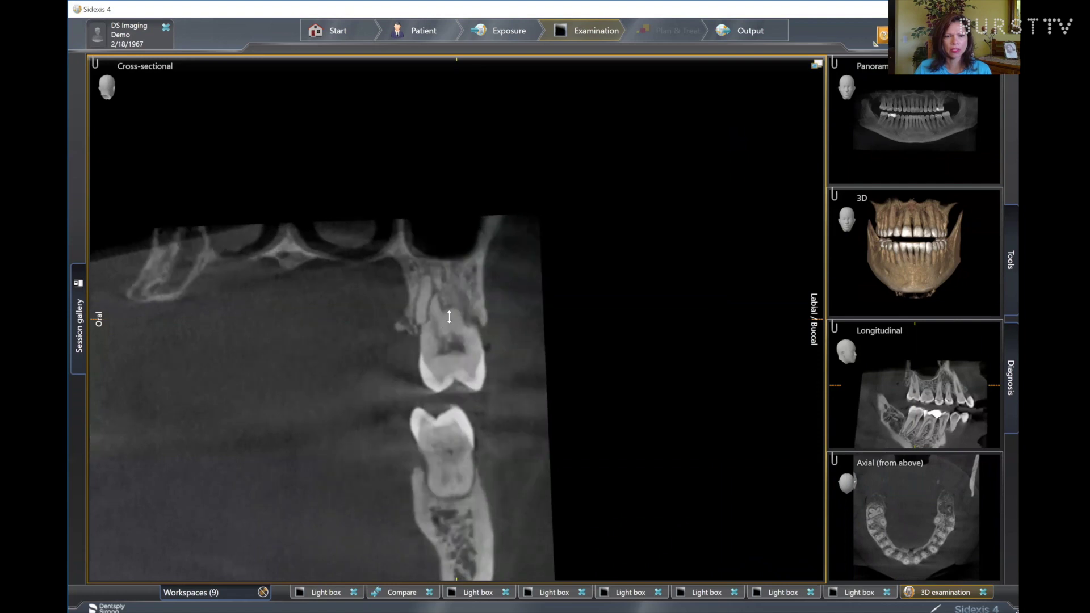
{"action": "scroll", "coordinate": [448, 315], "scroll_direction": "down", "scroll_amount": 2}
{"action": "scroll", "coordinate": [449, 313], "scroll_direction": "down", "scroll_amount": 3}
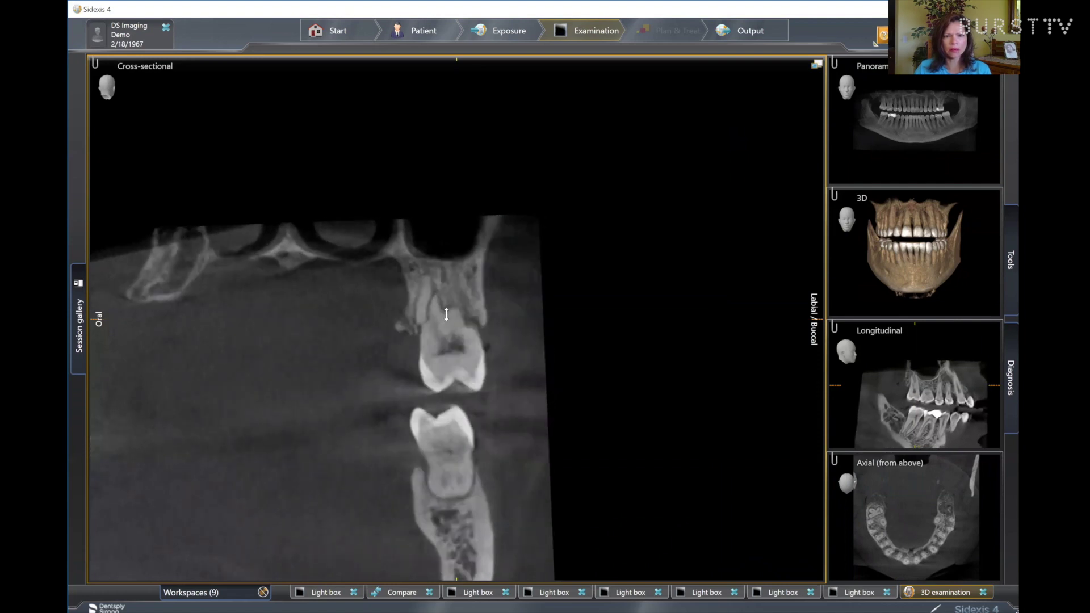
{"action": "scroll", "coordinate": [447, 314], "scroll_direction": "down", "scroll_amount": 2}
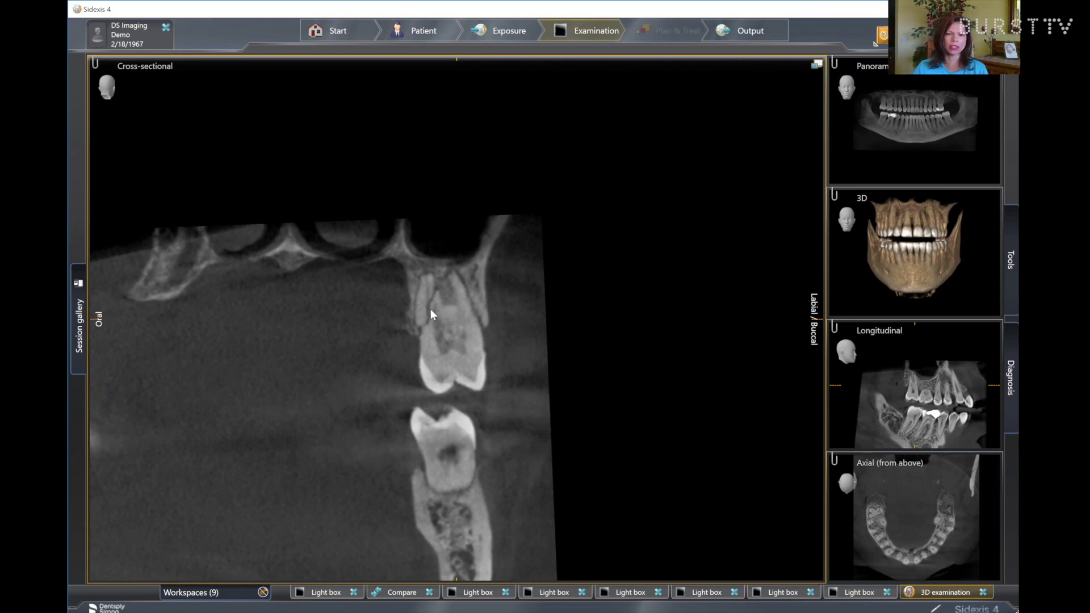
{"action": "left_click_drag", "start_coordinate": [457, 288], "coordinate": [544, 225]}
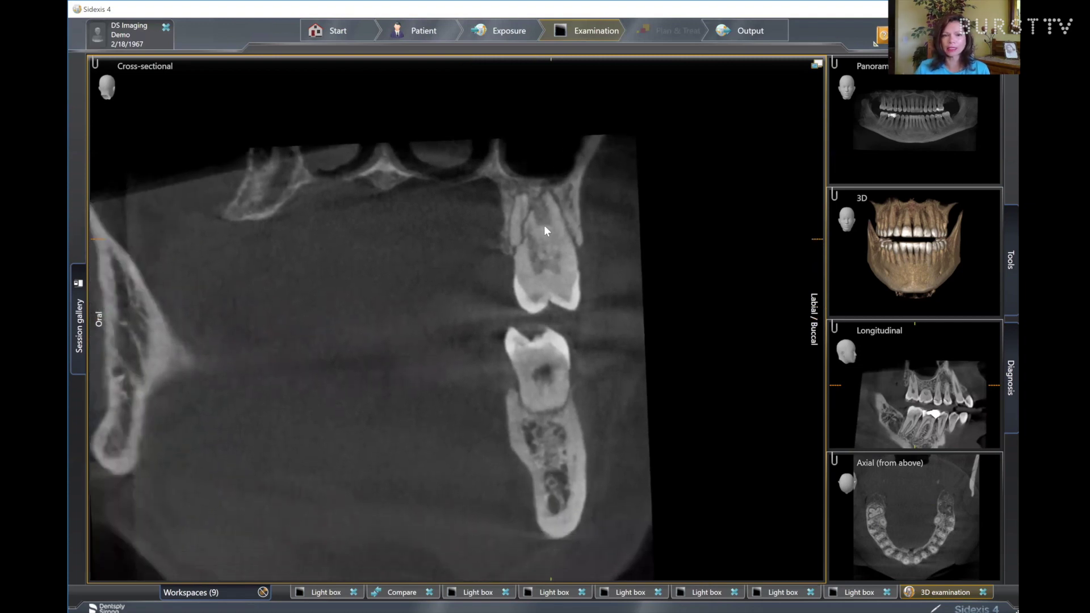